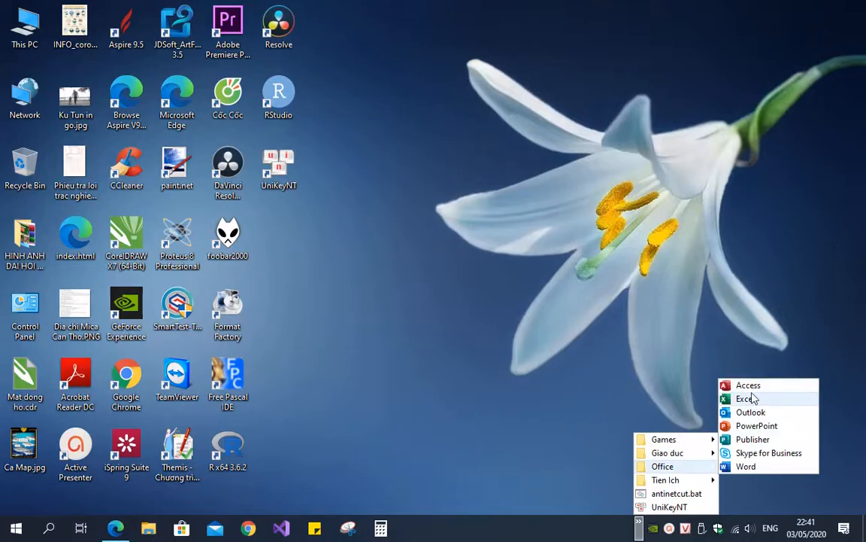
- Start Excel and open the recent workbook BTTH.xls
{"action": "left_click", "coordinate": [753, 400]}
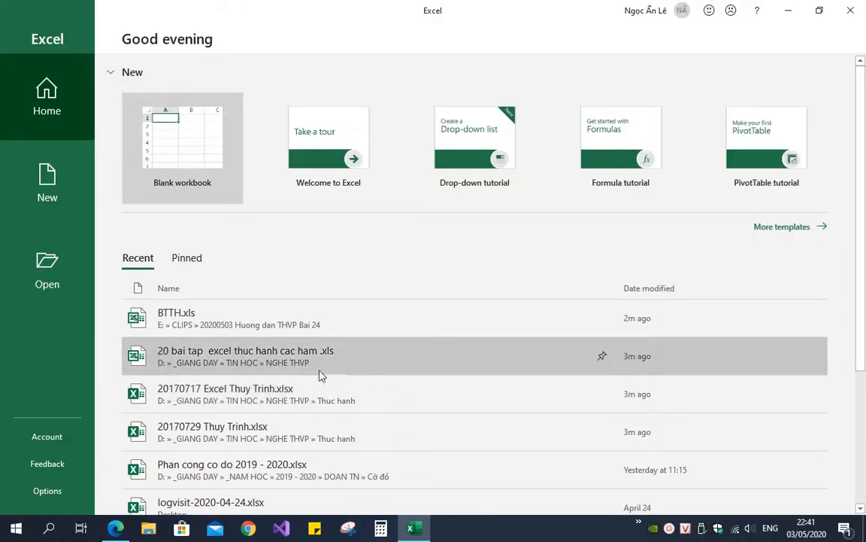
{"action": "left_click", "coordinate": [188, 317]}
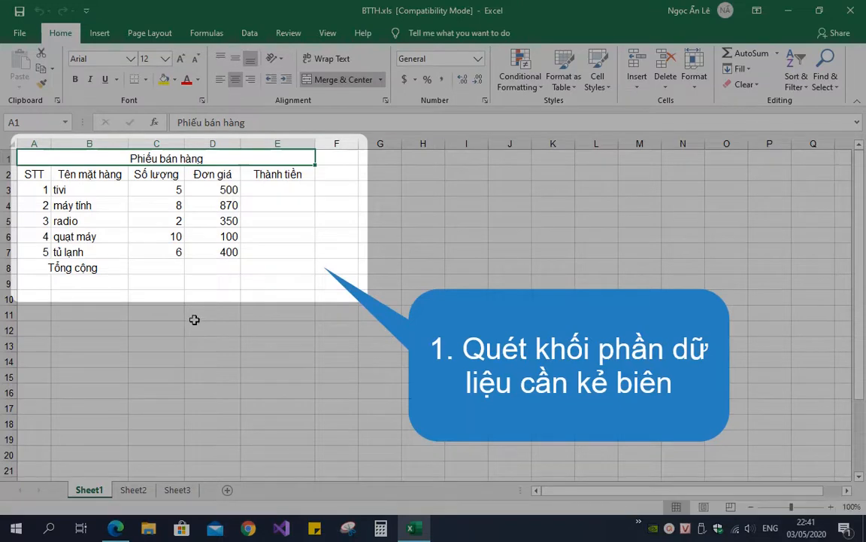
- Apply thin solid outline and inside borders to the sales table in A2:E7
{"action": "left_click_drag", "start_coordinate": [34, 171], "coordinate": [251, 253]}
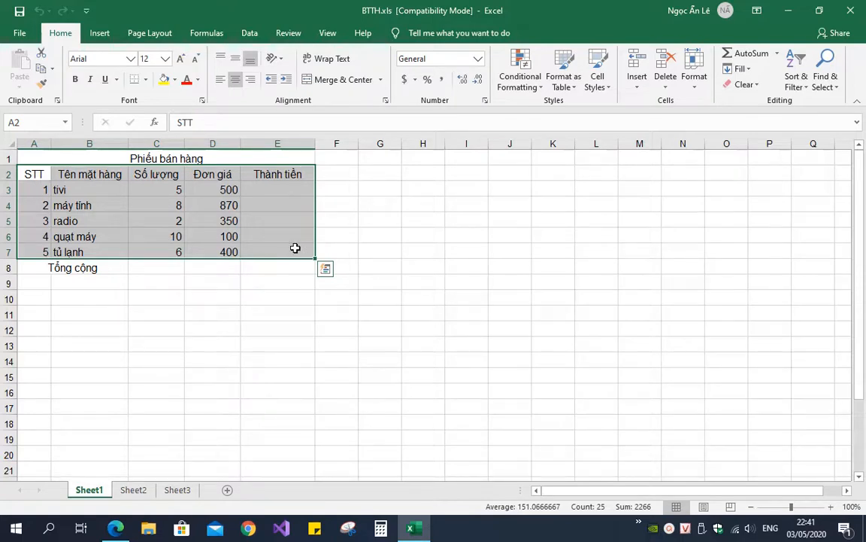
{"action": "left_click", "coordinate": [203, 101]}
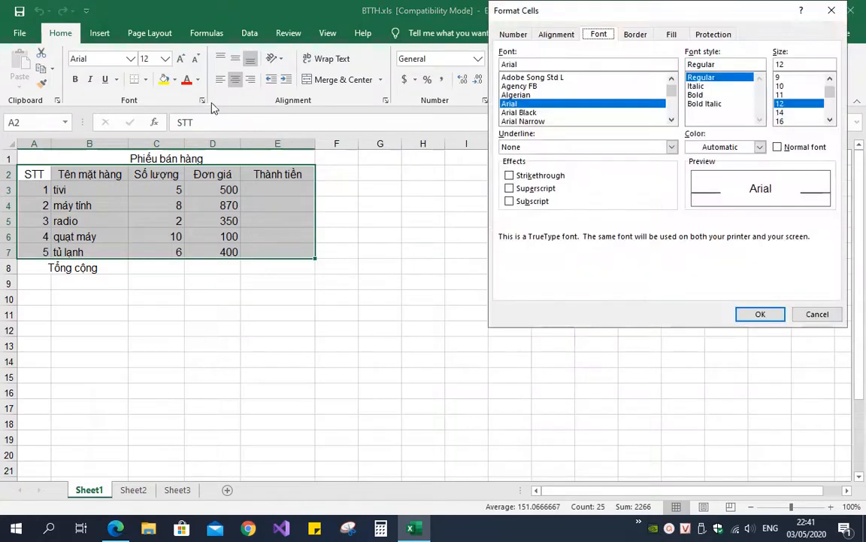
{"action": "left_click_drag", "start_coordinate": [568, 10], "coordinate": [407, 133]}
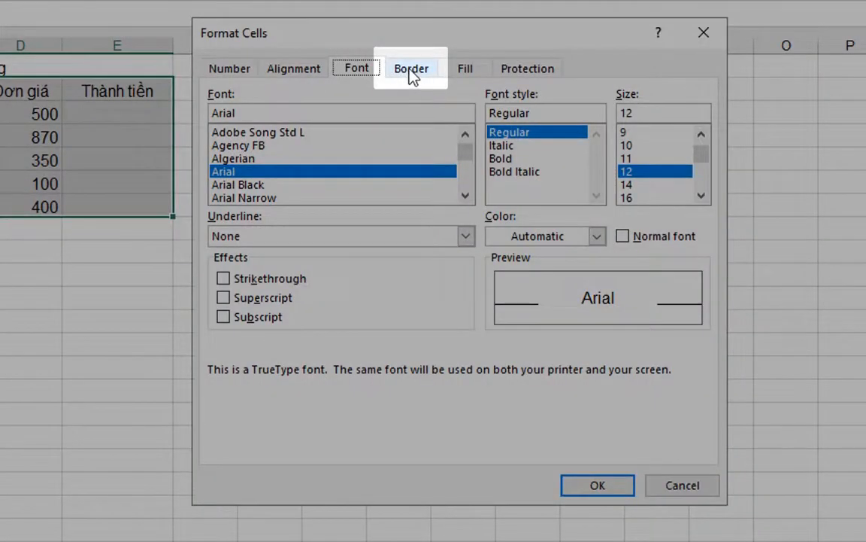
{"action": "left_click", "coordinate": [413, 74]}
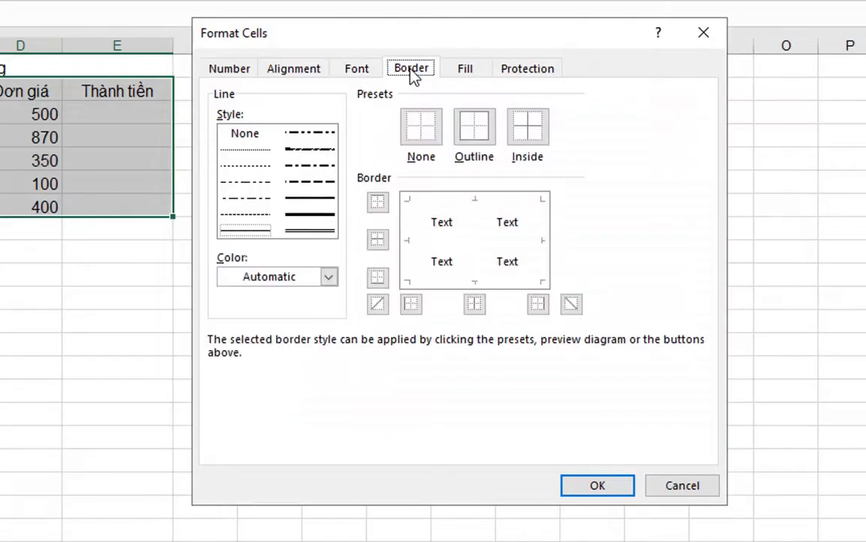
{"action": "left_click", "coordinate": [484, 131]}
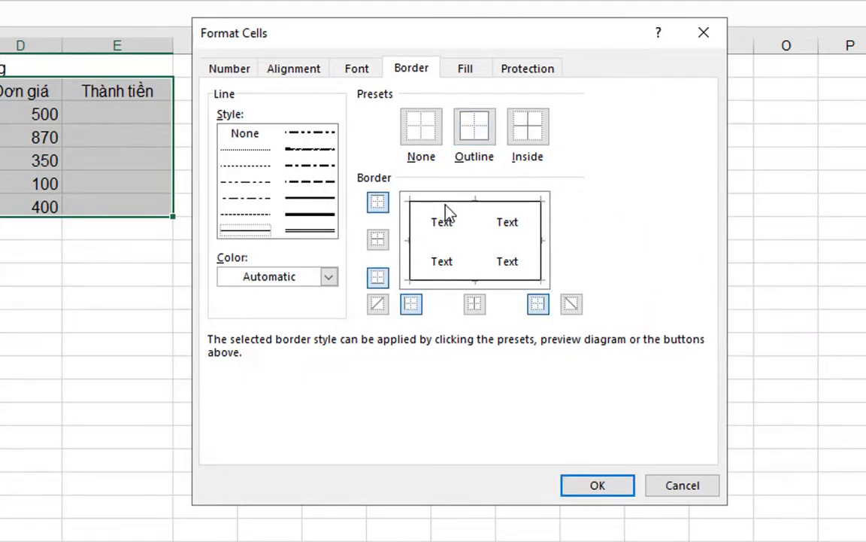
{"action": "left_click", "coordinate": [528, 132]}
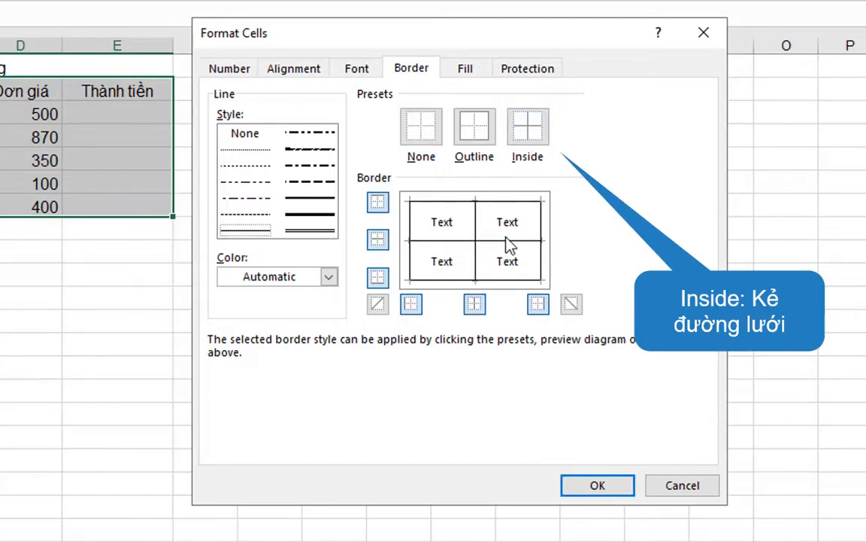
{"action": "left_click", "coordinate": [590, 487]}
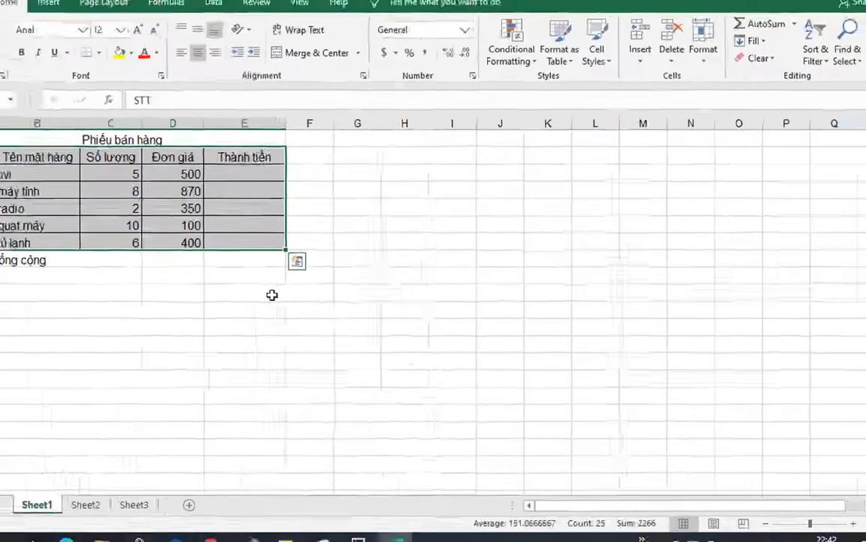
{"action": "left_click", "coordinate": [273, 295]}
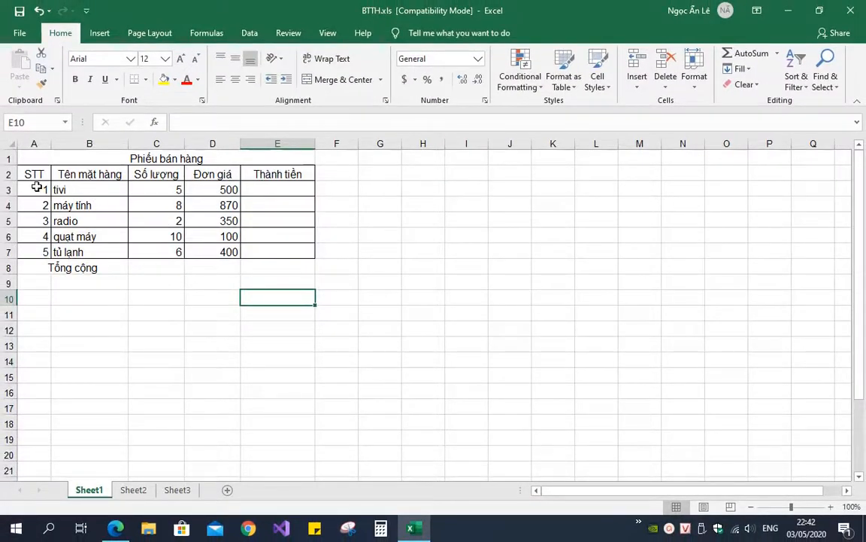
- Change the outline border of the table A2:E7 to a double line
{"action": "left_click_drag", "start_coordinate": [35, 174], "coordinate": [272, 254]}
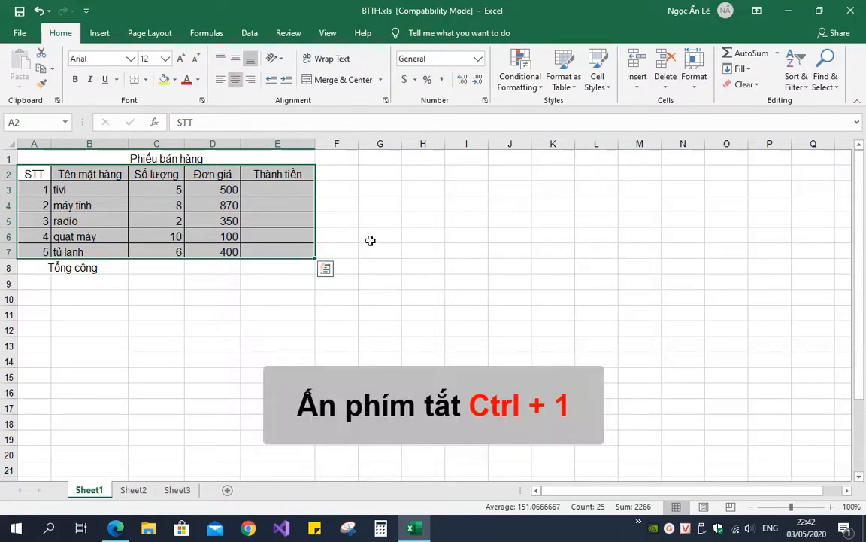
{"action": "key", "text": "ctrl+1"}
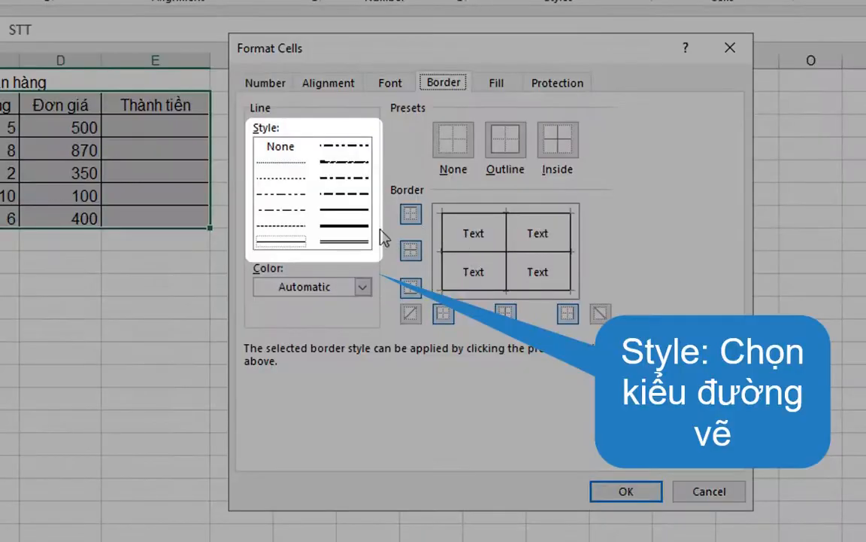
{"action": "left_click", "coordinate": [336, 241]}
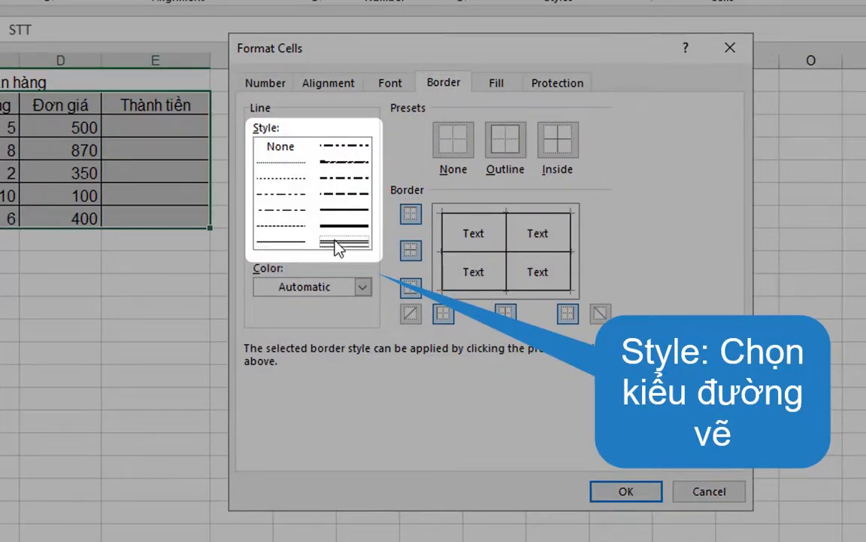
{"action": "left_click", "coordinate": [521, 147]}
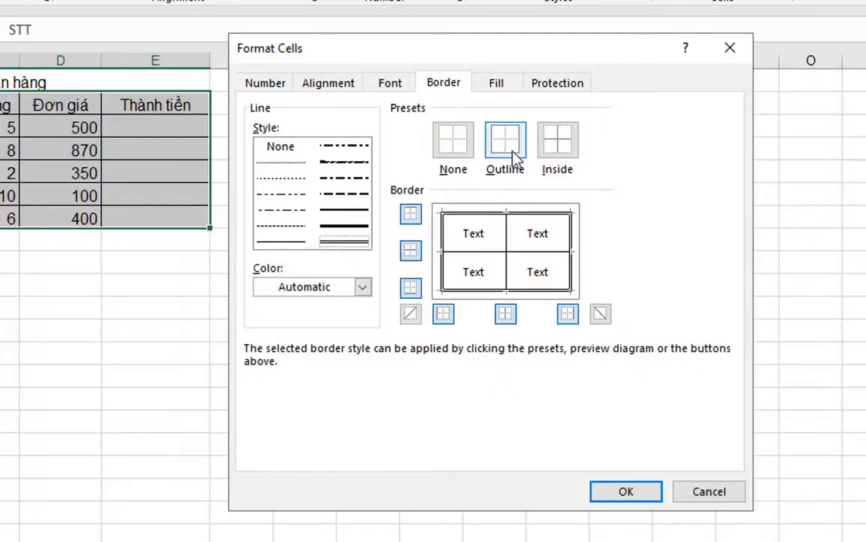
{"action": "left_click", "coordinate": [624, 490]}
{"action": "left_click", "coordinate": [242, 308]}
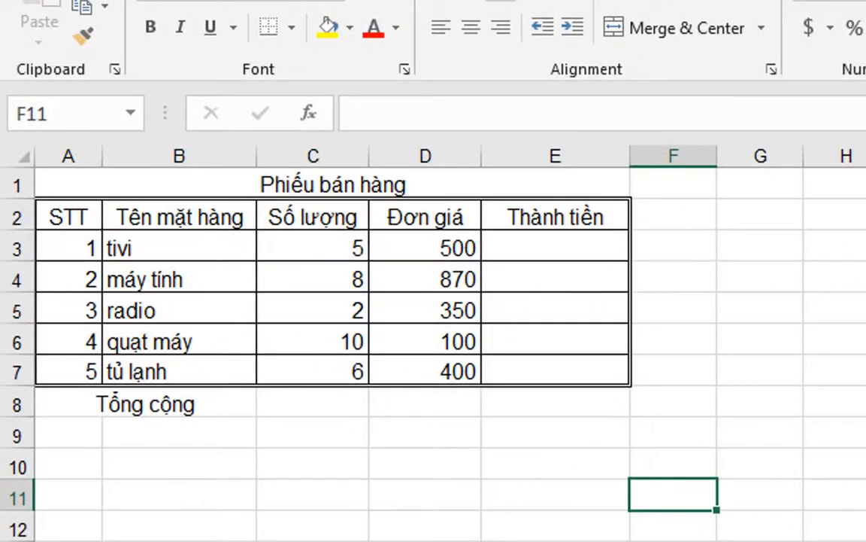
- Make the inside horizontal borders of the table A2:E7 the thickest solid line
{"action": "scroll", "coordinate": [434, 343], "scroll_direction": "up", "scroll_amount": 1}
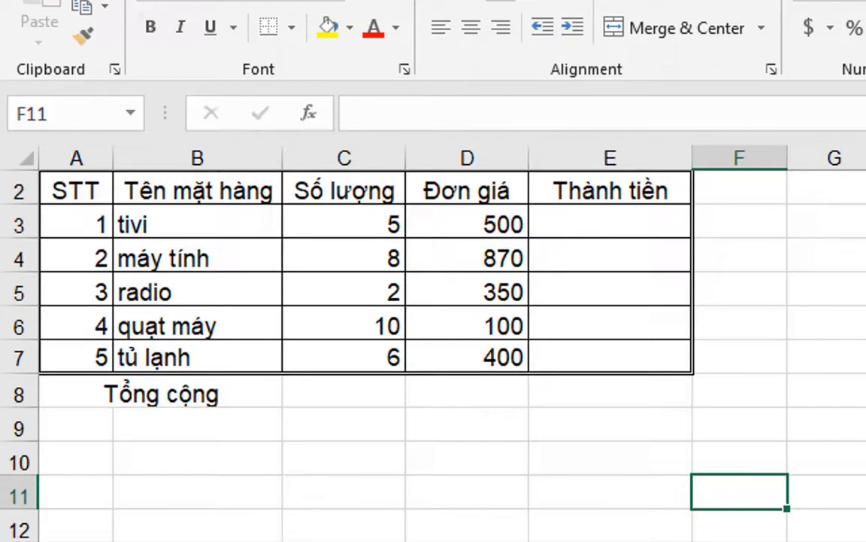
{"action": "scroll", "coordinate": [390, 318], "scroll_direction": "up", "scroll_amount": 1}
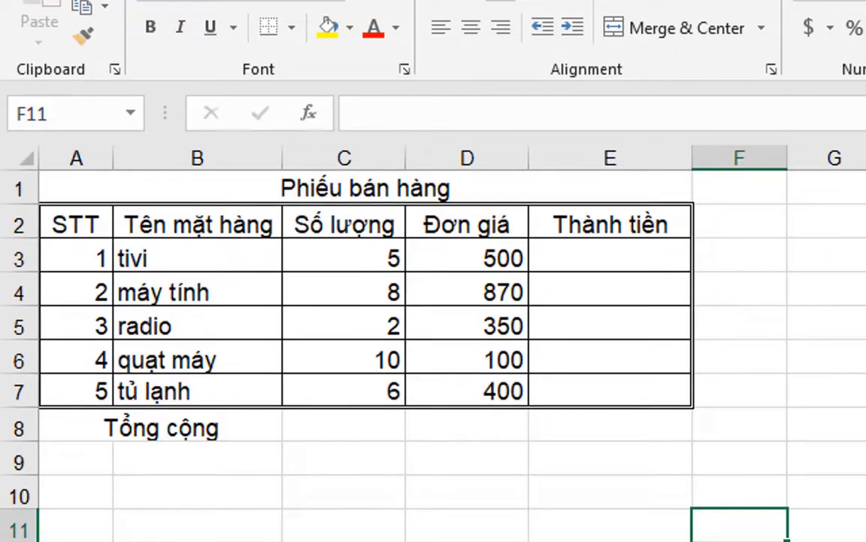
{"action": "scroll", "coordinate": [434, 343], "scroll_direction": "up", "scroll_amount": 1}
{"action": "scroll", "coordinate": [389, 302], "scroll_direction": "up", "scroll_amount": 1}
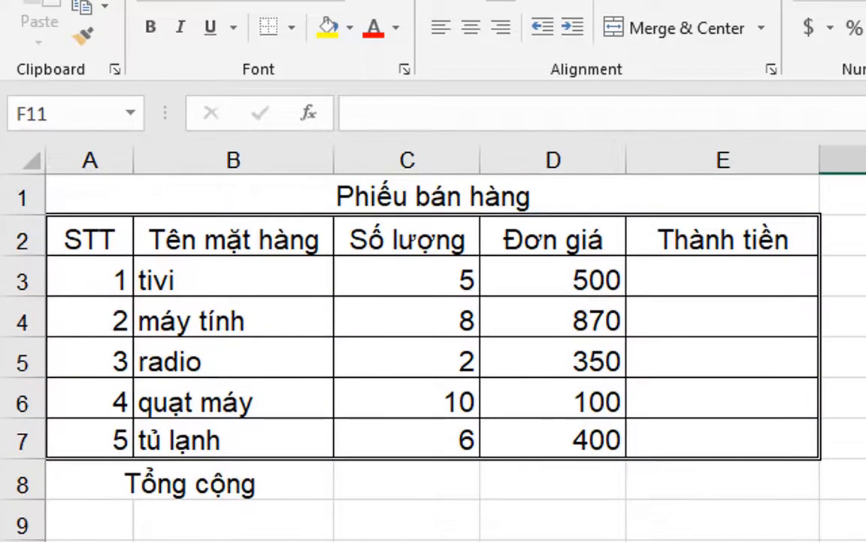
{"action": "left_click_drag", "start_coordinate": [54, 239], "coordinate": [185, 260]}
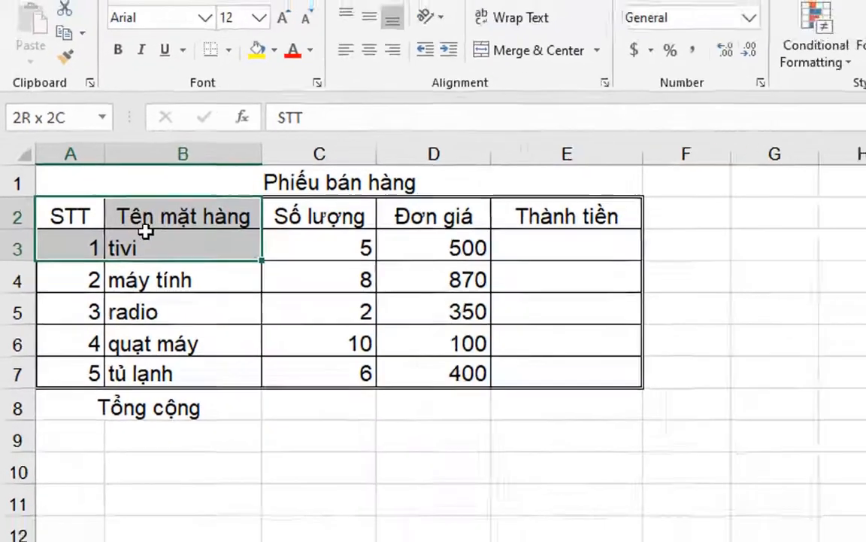
{"action": "left_click_drag", "start_coordinate": [145, 232], "coordinate": [570, 379]}
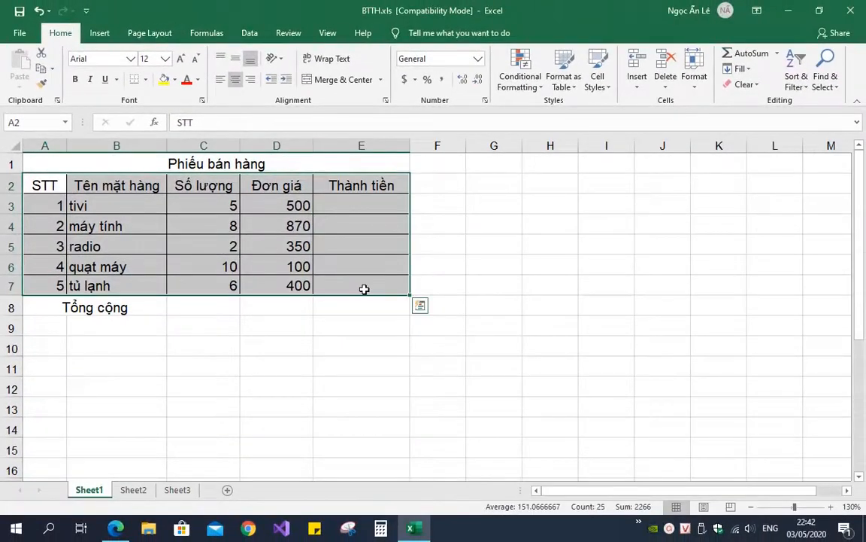
{"action": "key", "text": "ctrl+1"}
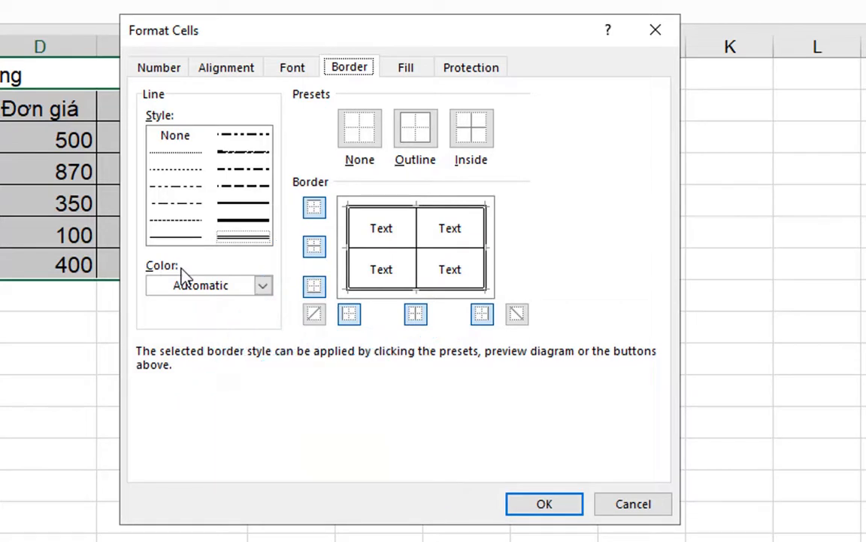
{"action": "left_click", "coordinate": [243, 219]}
{"action": "left_click", "coordinate": [314, 248]}
{"action": "left_click", "coordinate": [536, 502]}
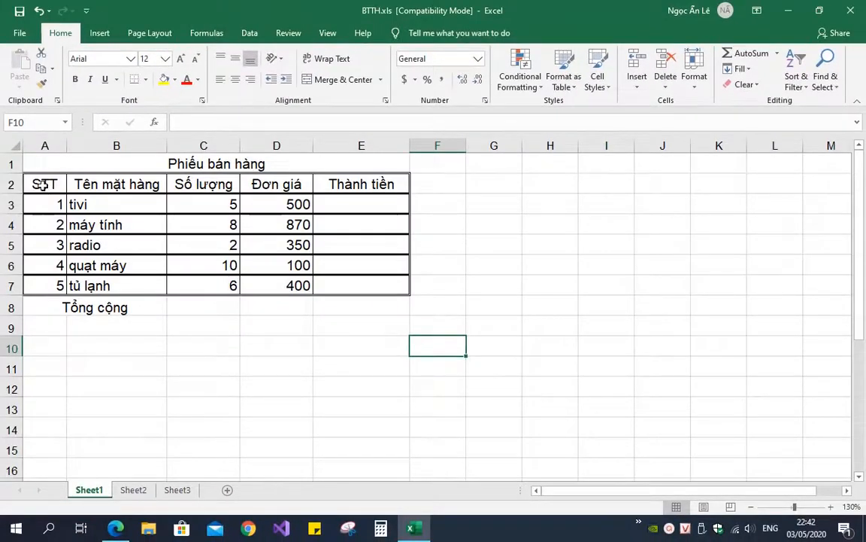
- Change the inside vertical borders of the table A2:E7 to a thin red dashed line
{"action": "left_click_drag", "start_coordinate": [43, 186], "coordinate": [342, 285]}
{"action": "key", "text": "ctrl+1"}
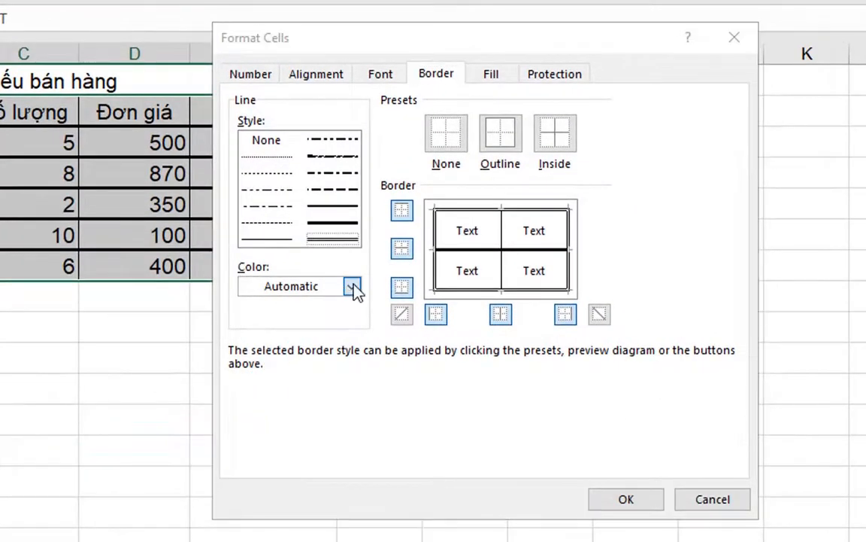
{"action": "left_click", "coordinate": [352, 286]}
{"action": "left_click", "coordinate": [266, 469]}
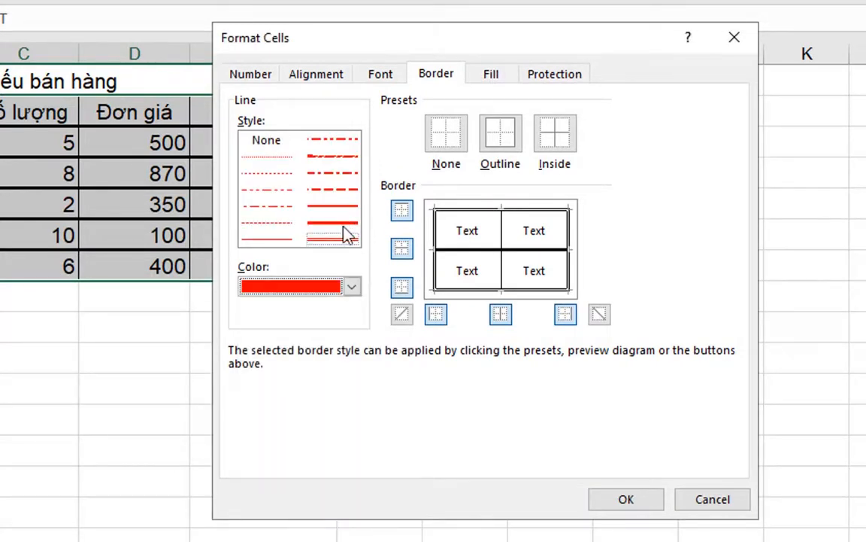
{"action": "left_click", "coordinate": [341, 241]}
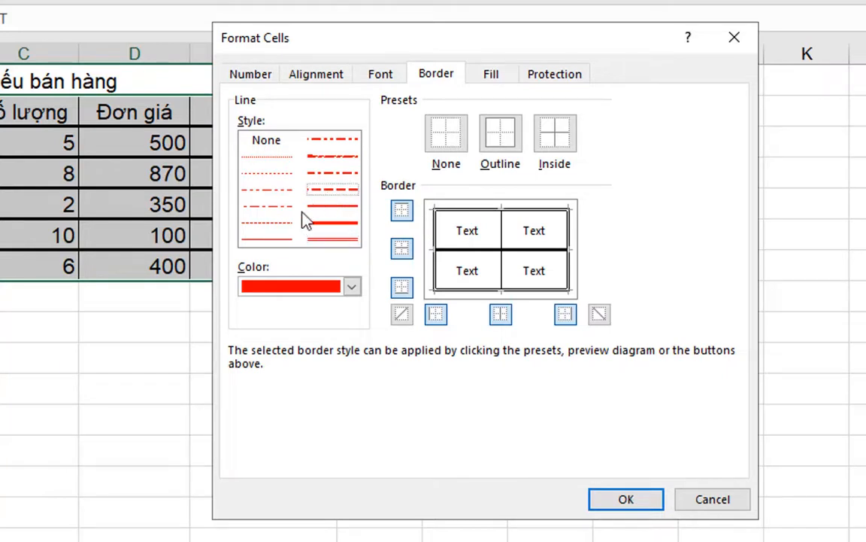
{"action": "left_click", "coordinate": [279, 224]}
{"action": "left_click", "coordinate": [500, 315]}
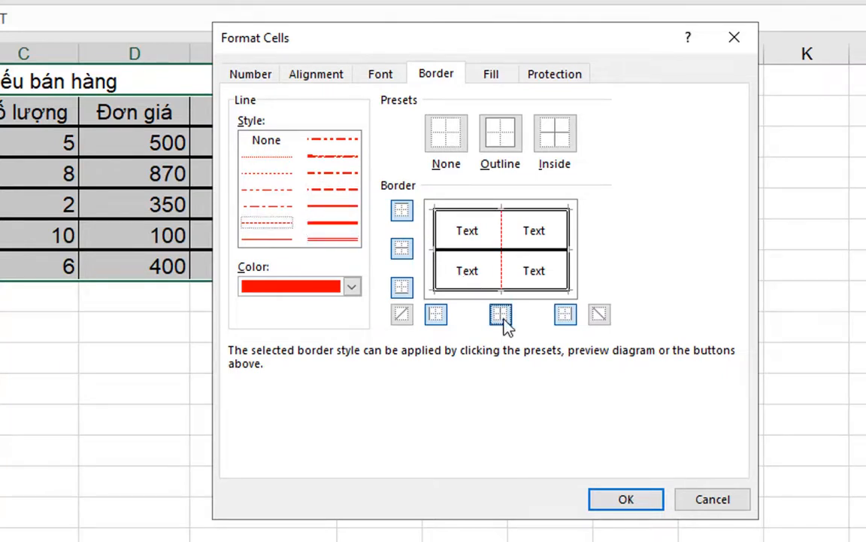
{"action": "left_click", "coordinate": [624, 498]}
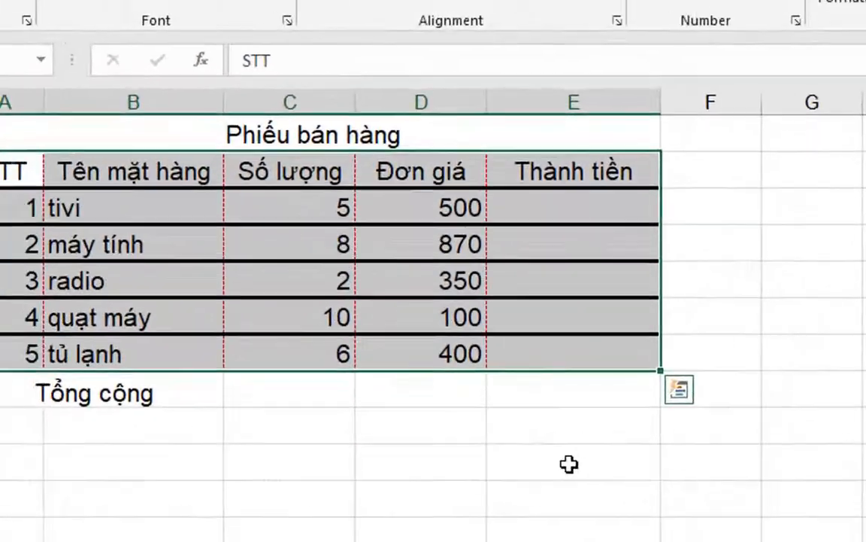
{"action": "left_click", "coordinate": [569, 464]}
- Give the table A2:E7 a medium solid outline and thin dashed inside borders in the Automatic color
{"action": "left_click_drag", "start_coordinate": [98, 192], "coordinate": [656, 376]}
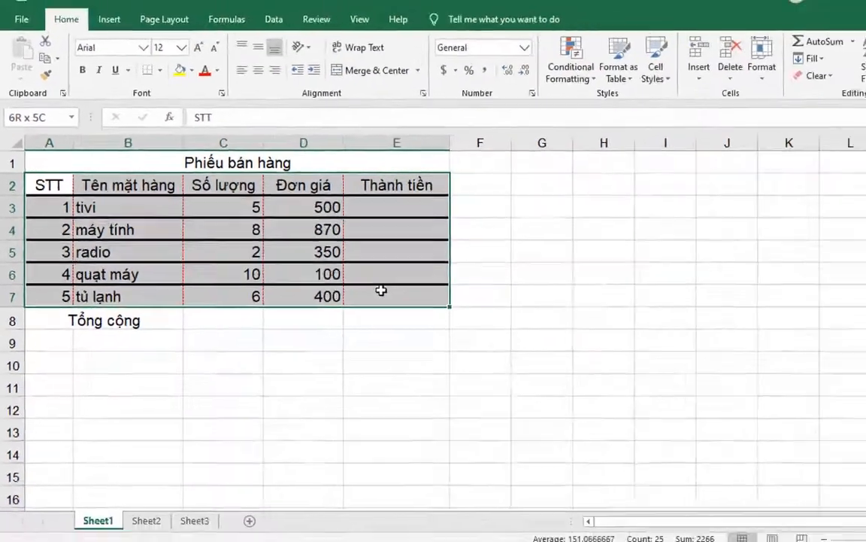
{"action": "key", "text": "ctrl+1"}
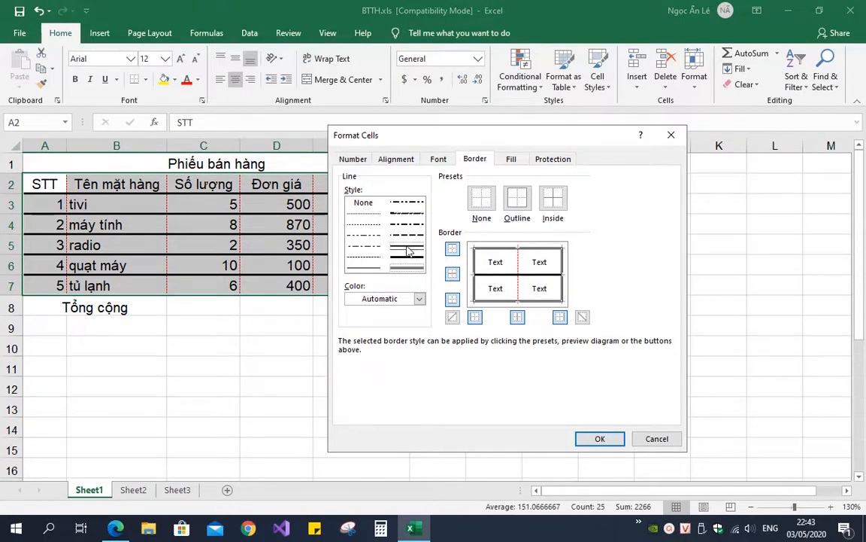
{"action": "left_click", "coordinate": [517, 197]}
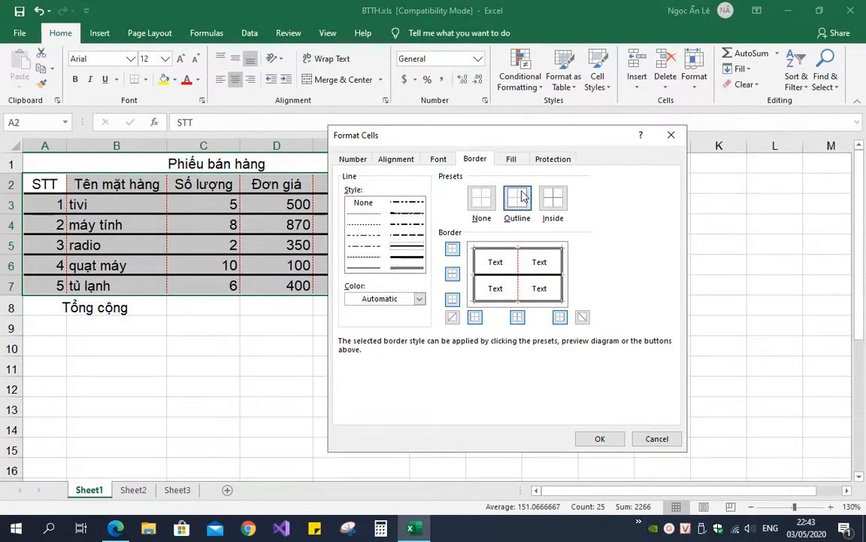
{"action": "left_click", "coordinate": [367, 258]}
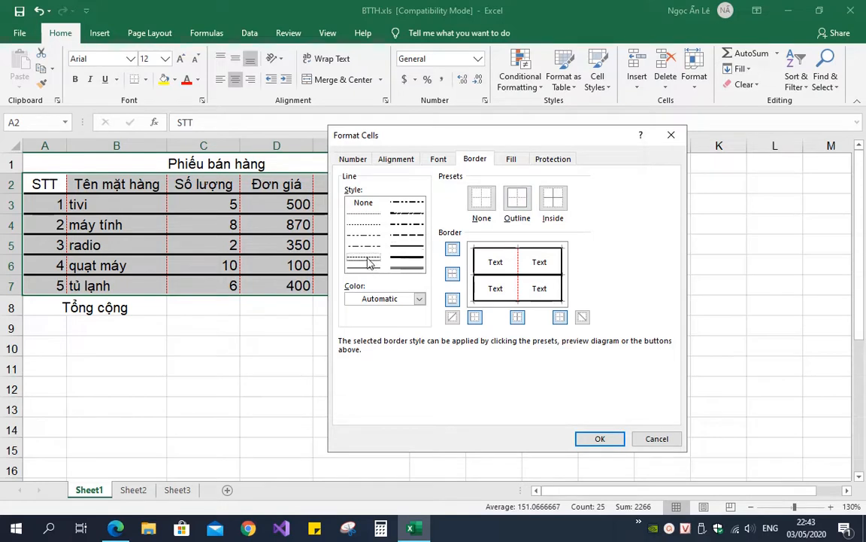
{"action": "left_click", "coordinate": [553, 203]}
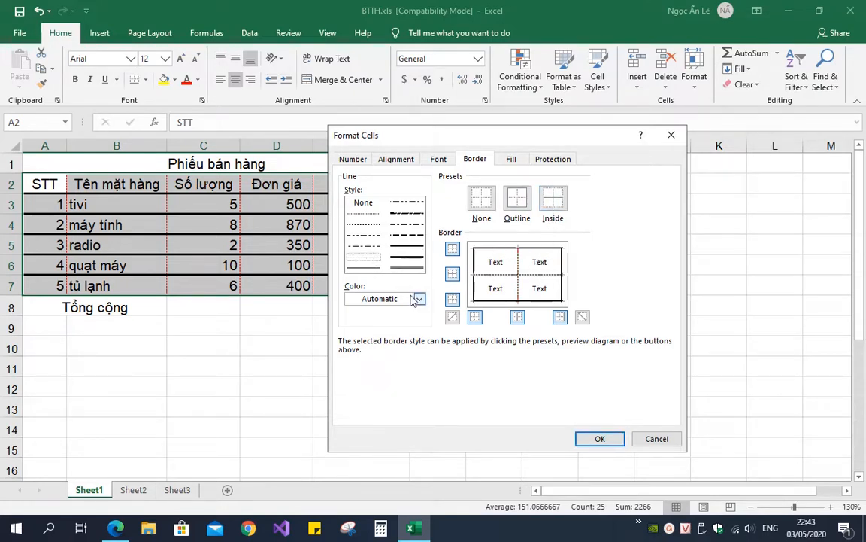
{"action": "left_click", "coordinate": [601, 438]}
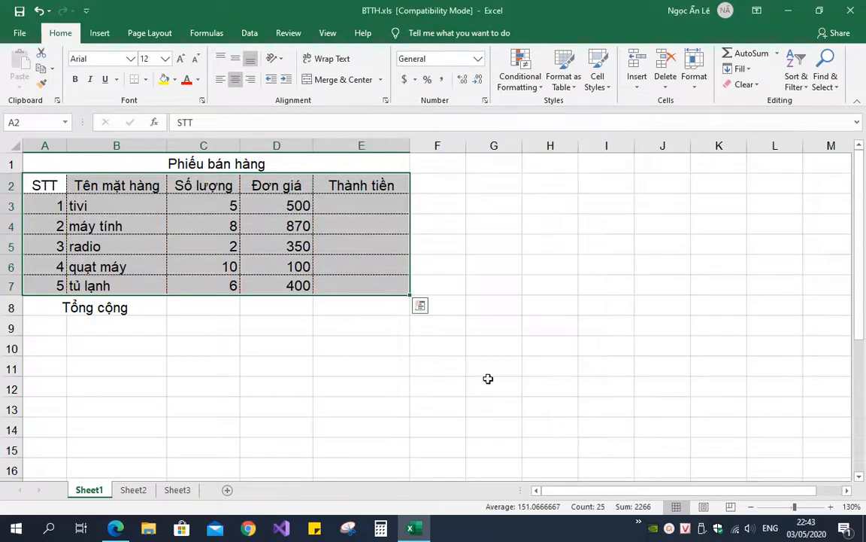
{"action": "left_click", "coordinate": [479, 351]}
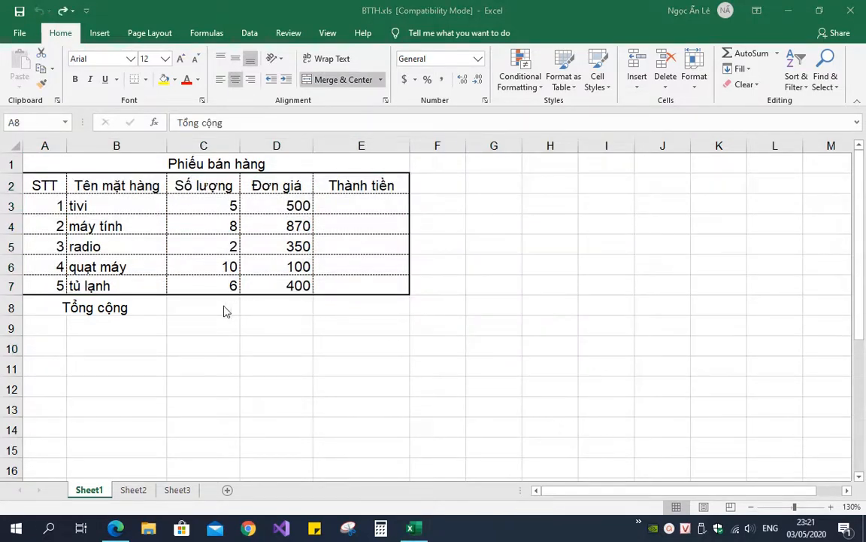
- Add upward diagonal borders in a medium solid line to cells C8:D8 of the Tổng cộng row
{"action": "left_click_drag", "start_coordinate": [194, 303], "coordinate": [279, 304]}
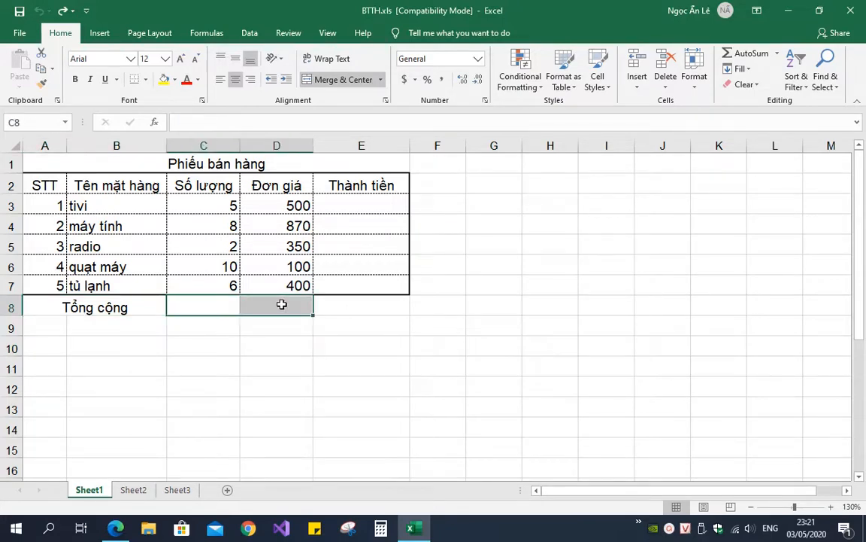
{"action": "key", "text": "ctrl+1"}
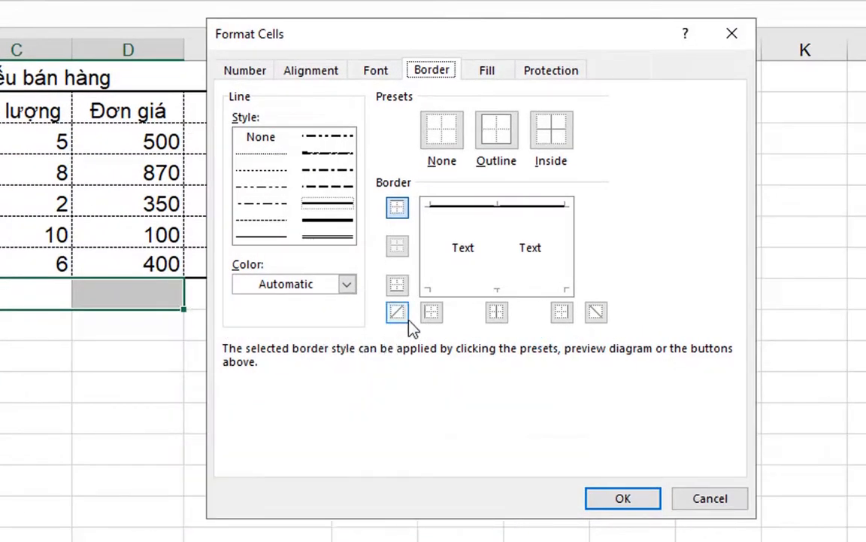
{"action": "left_click", "coordinate": [398, 312]}
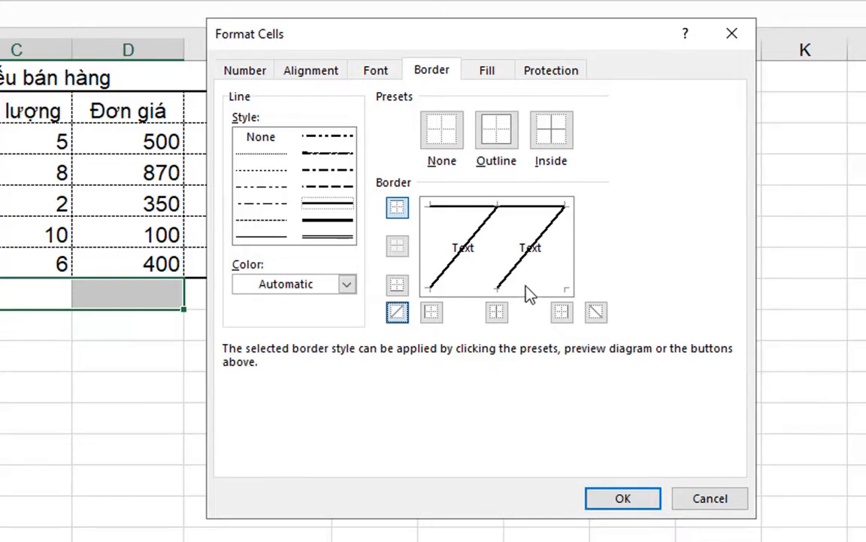
{"action": "left_click", "coordinate": [621, 498]}
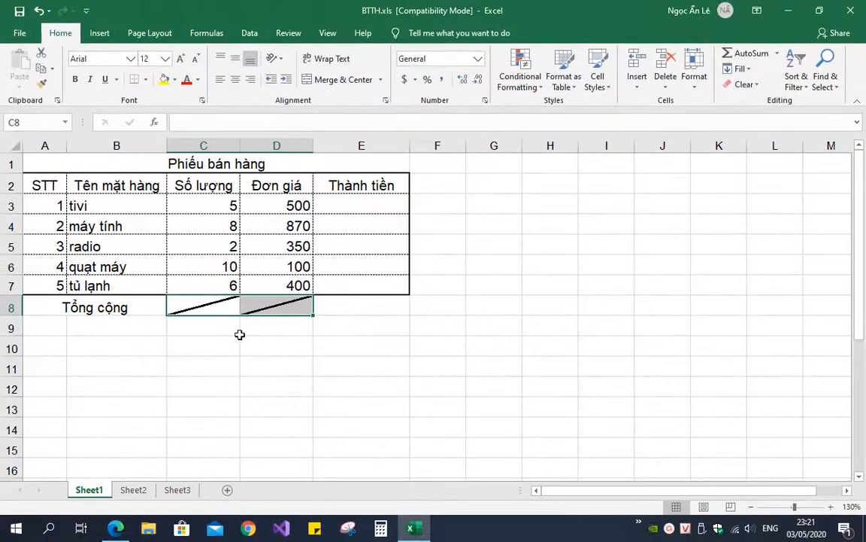
{"action": "left_click", "coordinate": [275, 346]}
- Replace the upward diagonal border in cell D8 with a downward diagonal in the same medium solid line
{"action": "left_click", "coordinate": [277, 307]}
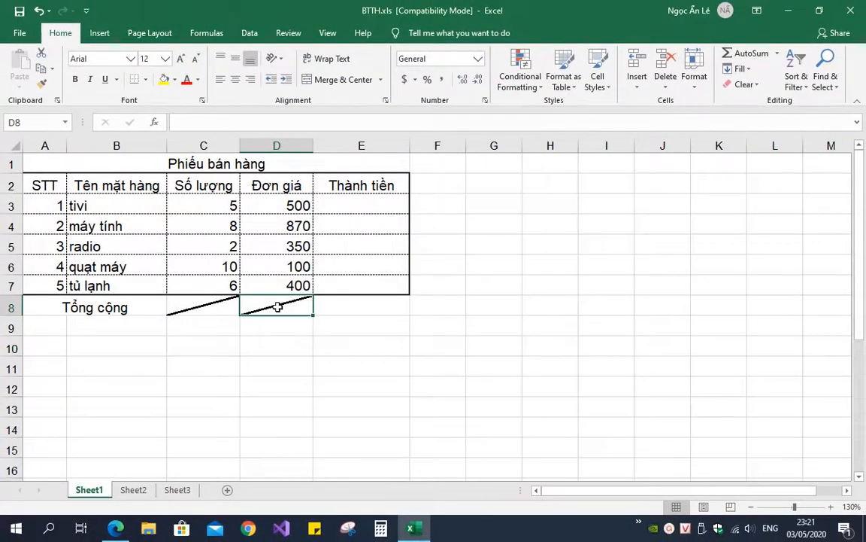
{"action": "key", "text": "ctrl+1"}
{"action": "left_click", "coordinate": [453, 316]}
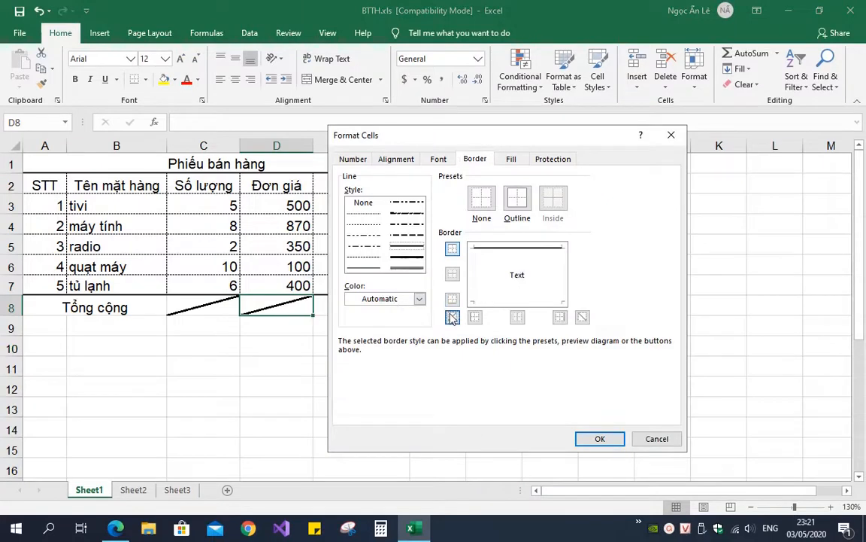
{"action": "left_click", "coordinate": [584, 319]}
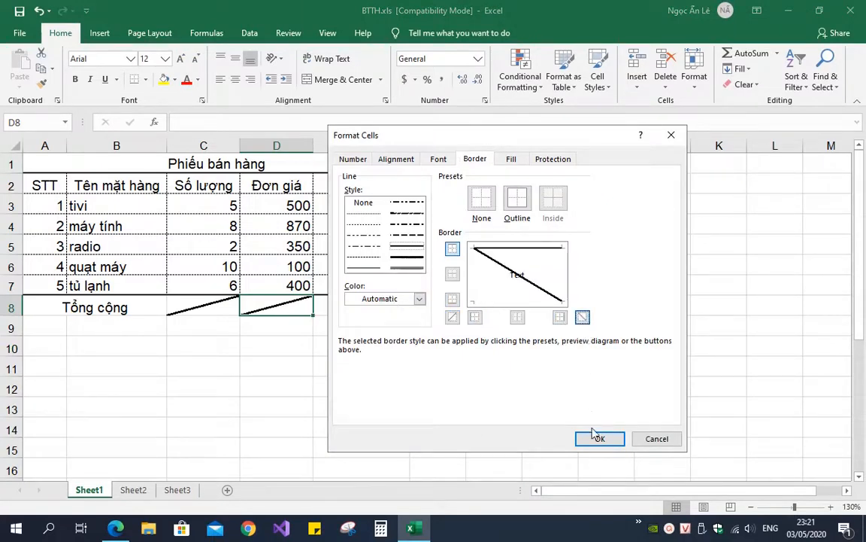
{"action": "left_click", "coordinate": [600, 438]}
{"action": "left_click", "coordinate": [359, 347]}
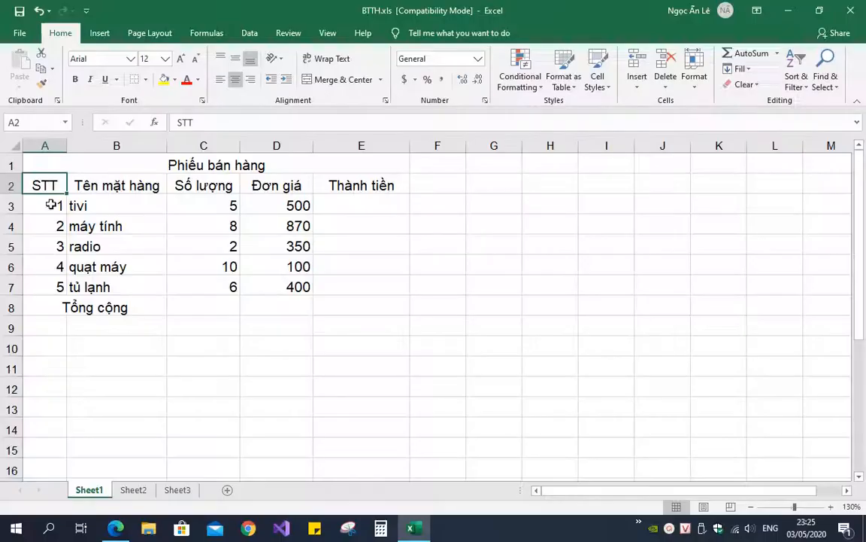
- Apply All Borders to the table range A2:E7
{"action": "left_click_drag", "start_coordinate": [43, 183], "coordinate": [368, 289]}
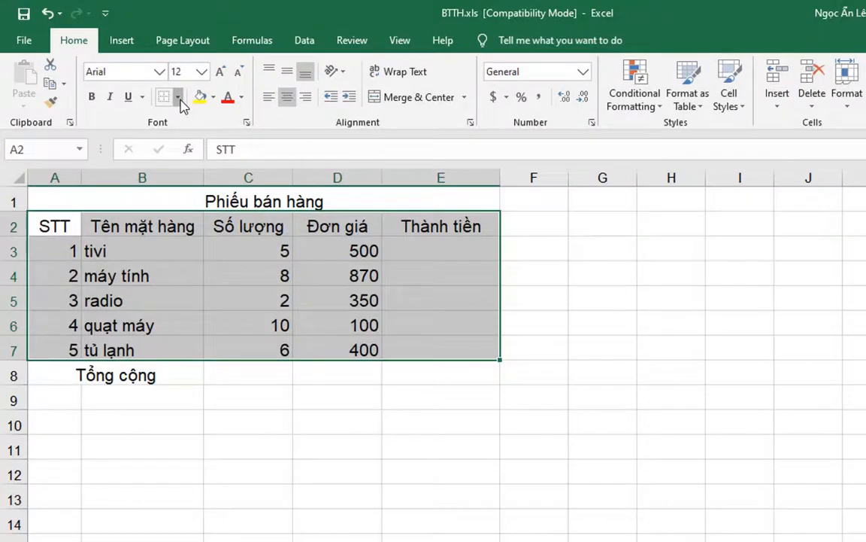
{"action": "left_click", "coordinate": [179, 98]}
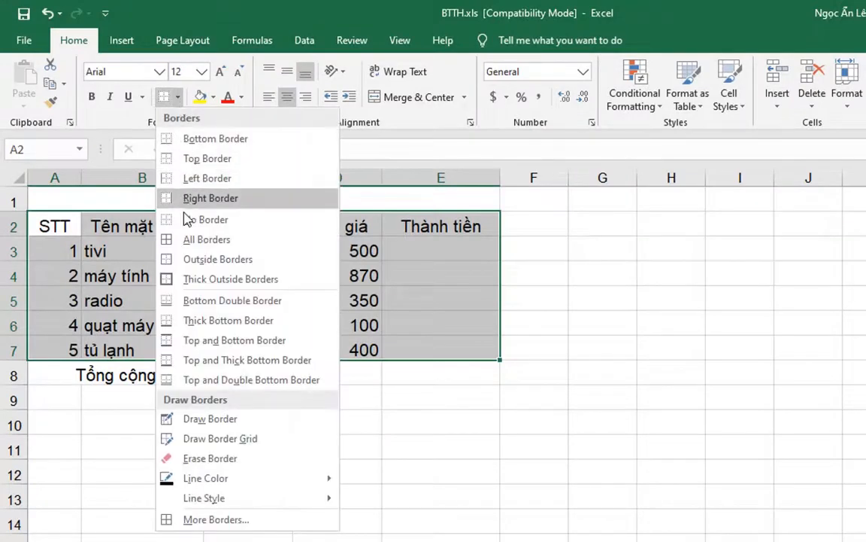
{"action": "left_click", "coordinate": [188, 239]}
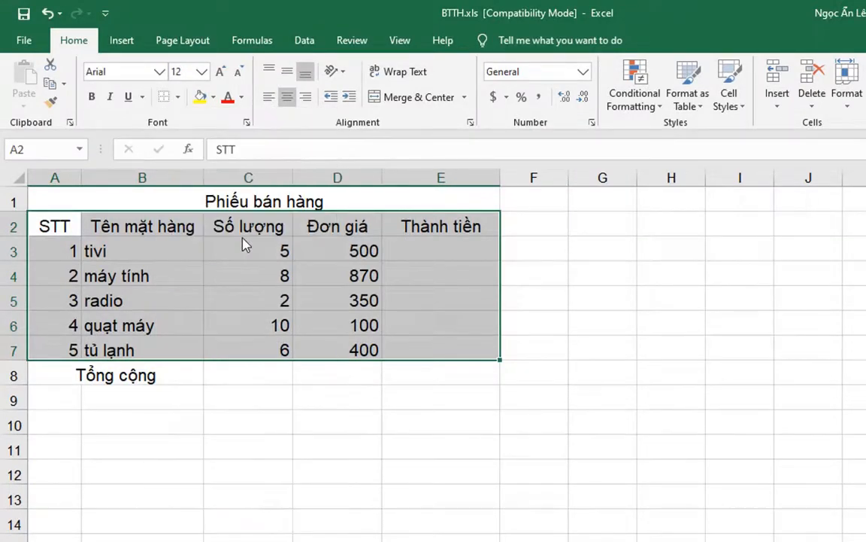
{"action": "left_click", "coordinate": [508, 388]}
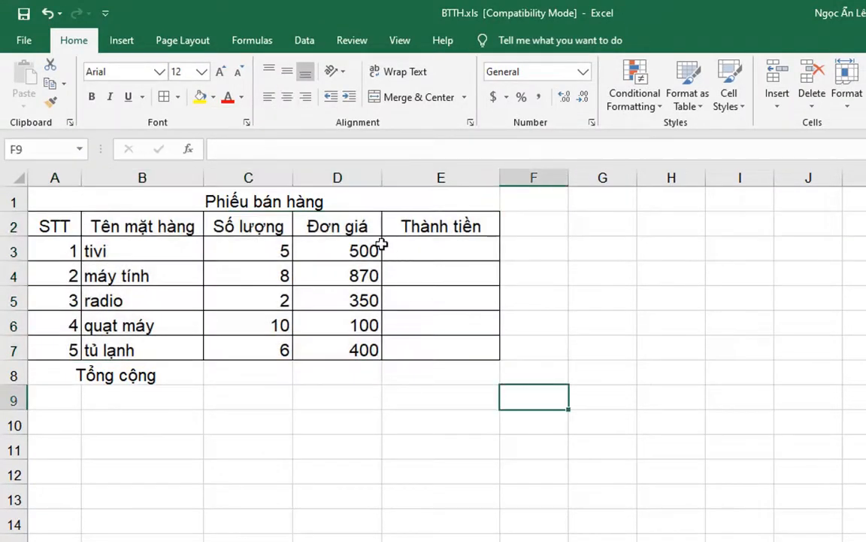
- Apply Thick Outside Borders to the table range A2:E7
{"action": "left_click", "coordinate": [65, 224]}
{"action": "mouse_move", "coordinate": [65, 224]}
{"action": "left_mouse_down"}
{"action": "mouse_move", "coordinate": [376, 301]}
{"action": "mouse_move", "coordinate": [419, 346]}
{"action": "left_mouse_up"}
{"action": "left_click", "coordinate": [177, 97]}
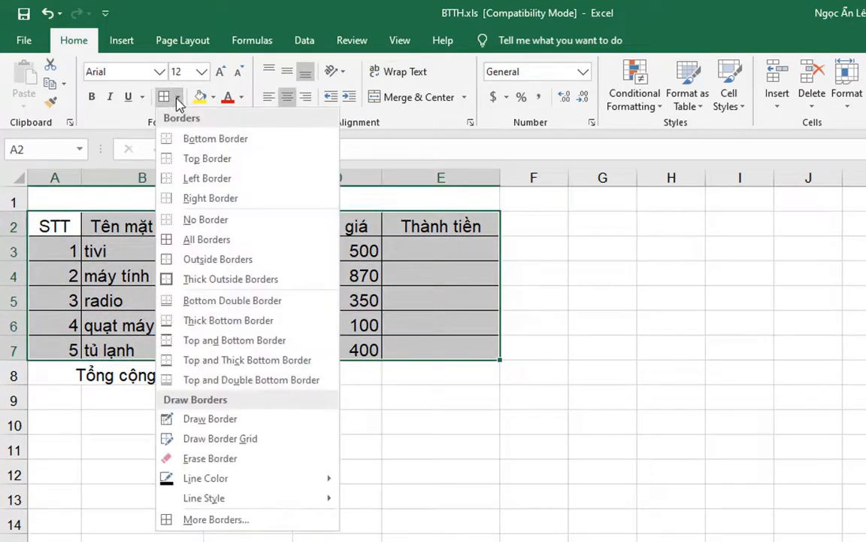
{"action": "left_click", "coordinate": [245, 282]}
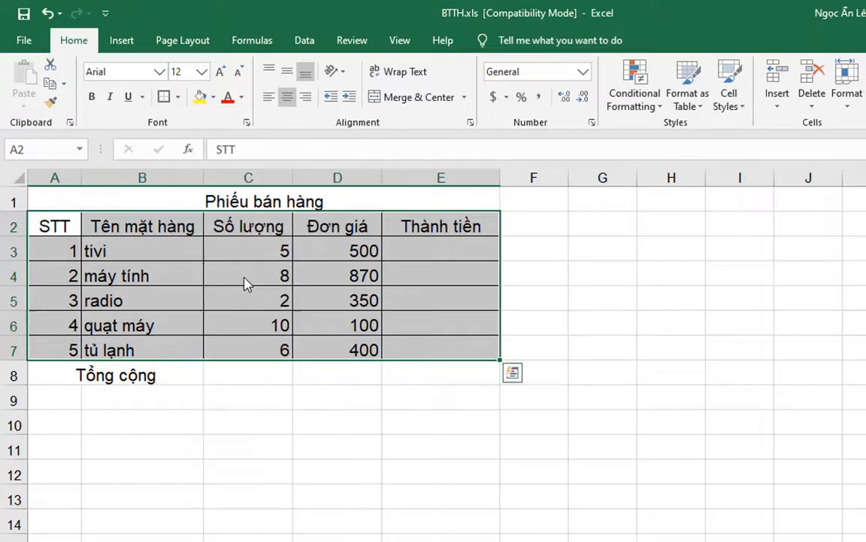
{"action": "left_click", "coordinate": [324, 396]}
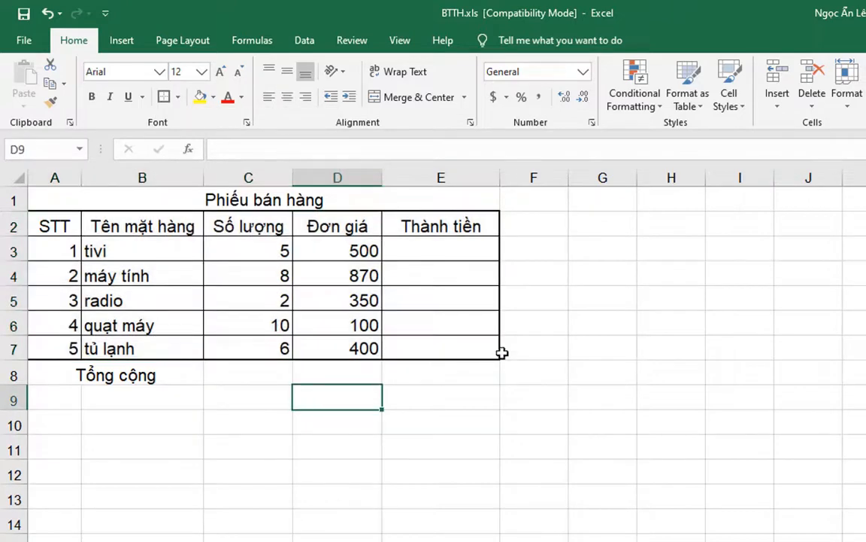
- Change the outline of the table A2:E7 to thin Outside Borders
{"action": "left_click_drag", "start_coordinate": [433, 342], "coordinate": [52, 222]}
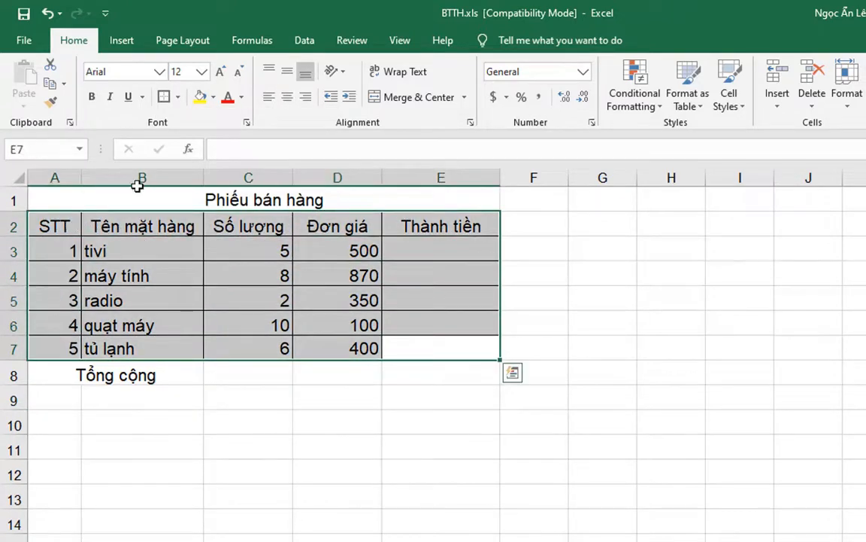
{"action": "left_click", "coordinate": [178, 97]}
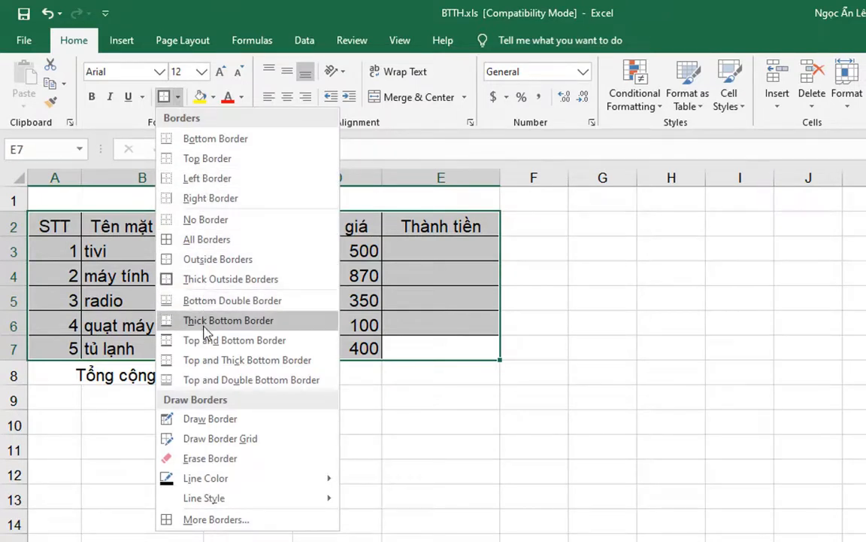
{"action": "left_click", "coordinate": [191, 260]}
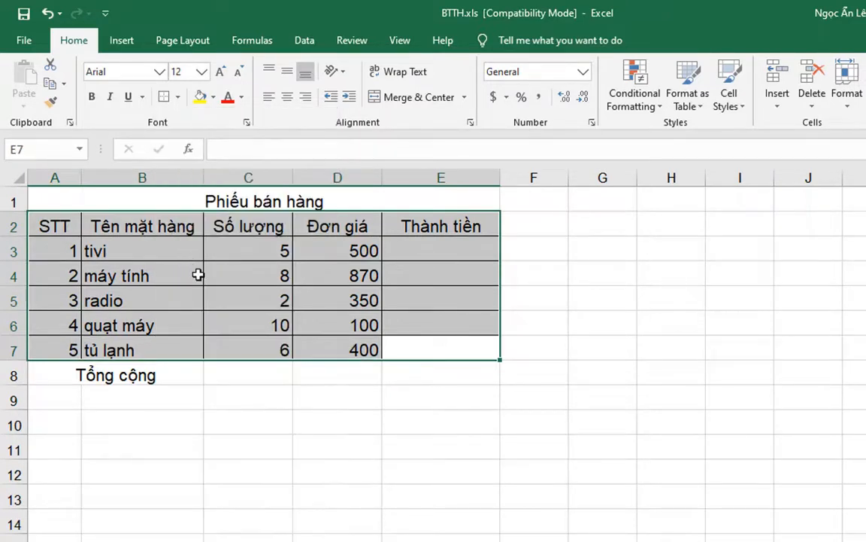
{"action": "left_click", "coordinate": [309, 405]}
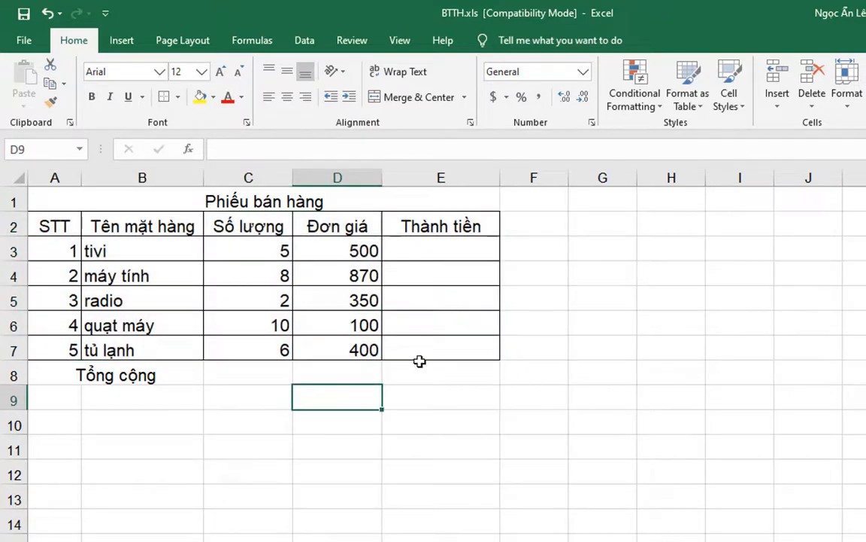
- Reapply All Borders to the whole table range A2:E7
{"action": "left_click_drag", "start_coordinate": [421, 348], "coordinate": [59, 231]}
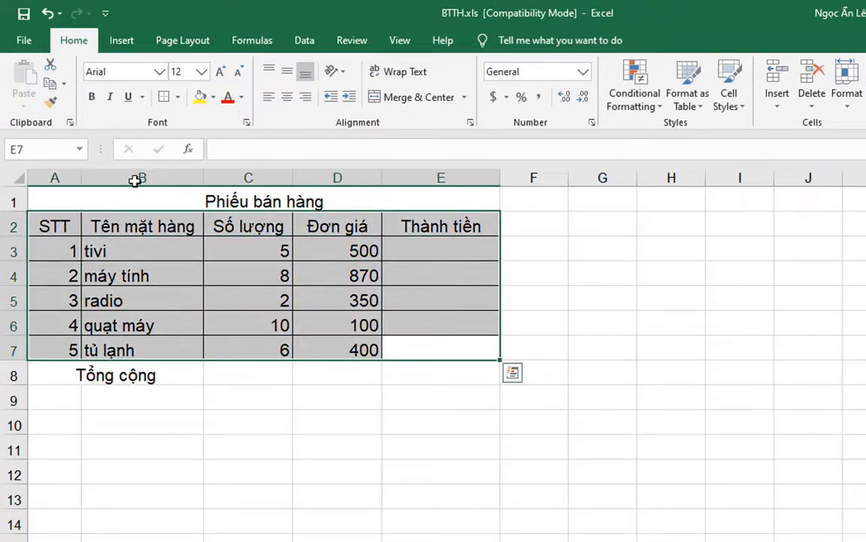
{"action": "left_click", "coordinate": [178, 97]}
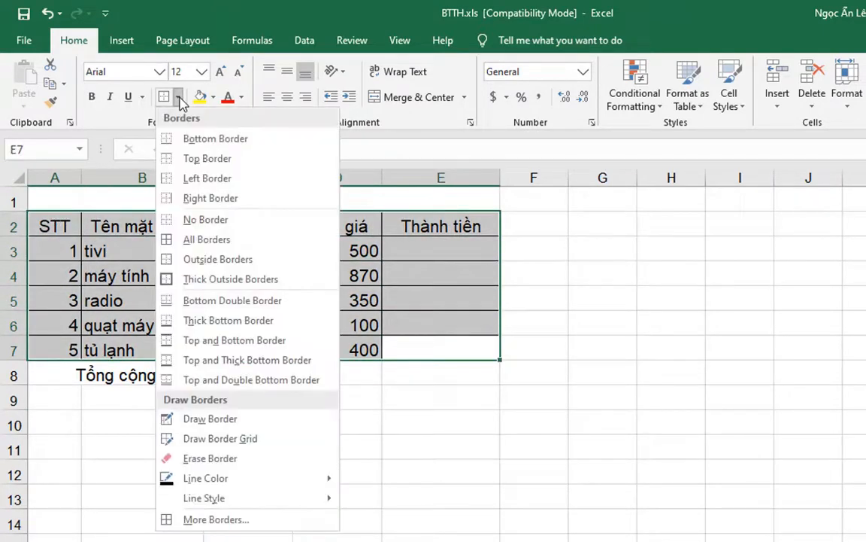
{"action": "left_click", "coordinate": [185, 241]}
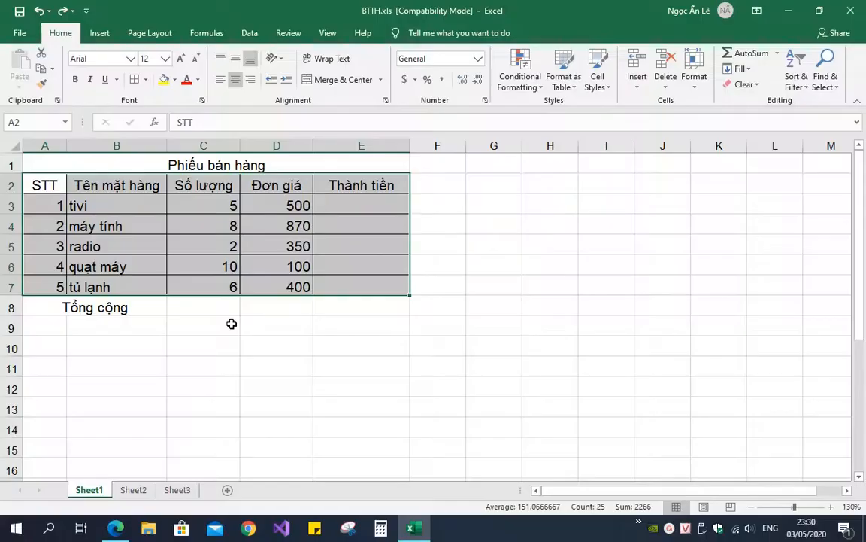
- Try removing the borders of the table A2:E7 with No Border, and undo the removal
{"action": "left_click", "coordinate": [231, 324]}
{"action": "left_click", "coordinate": [51, 186]}
{"action": "left_click_drag", "start_coordinate": [51, 186], "coordinate": [337, 280]}
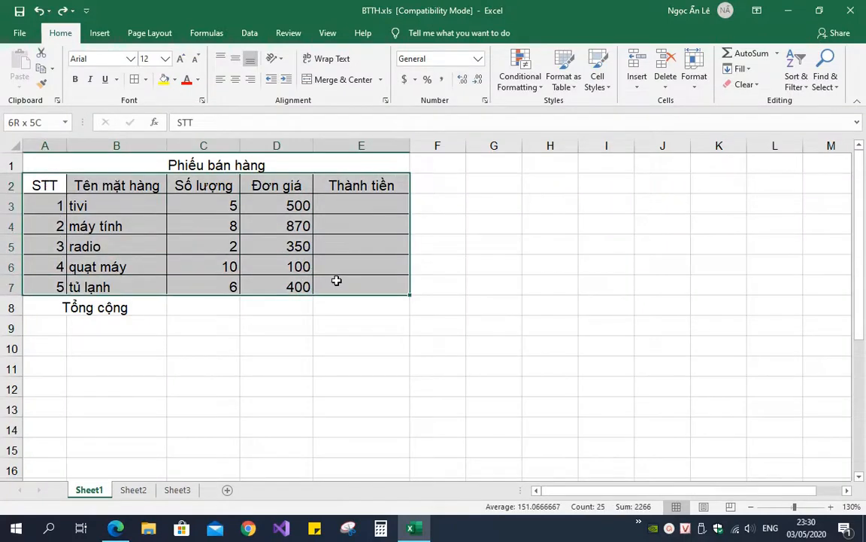
{"action": "left_click", "coordinate": [145, 79]}
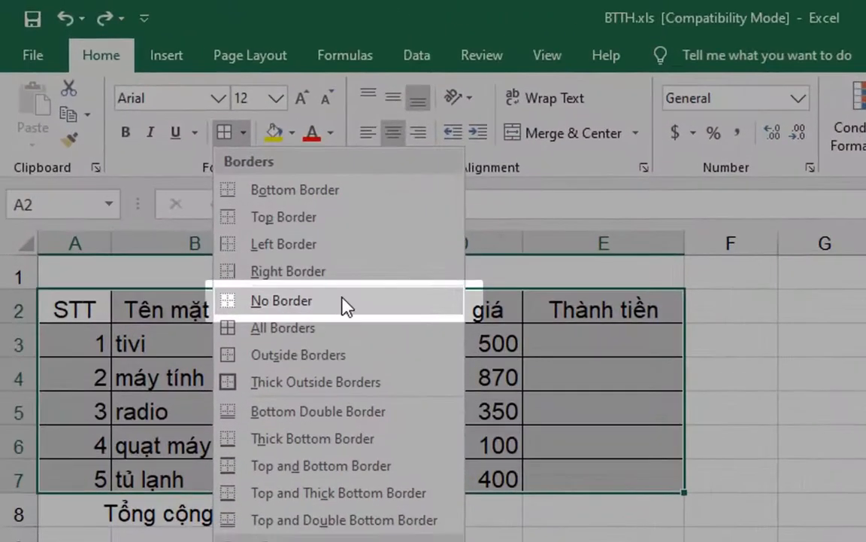
{"action": "left_click", "coordinate": [345, 304]}
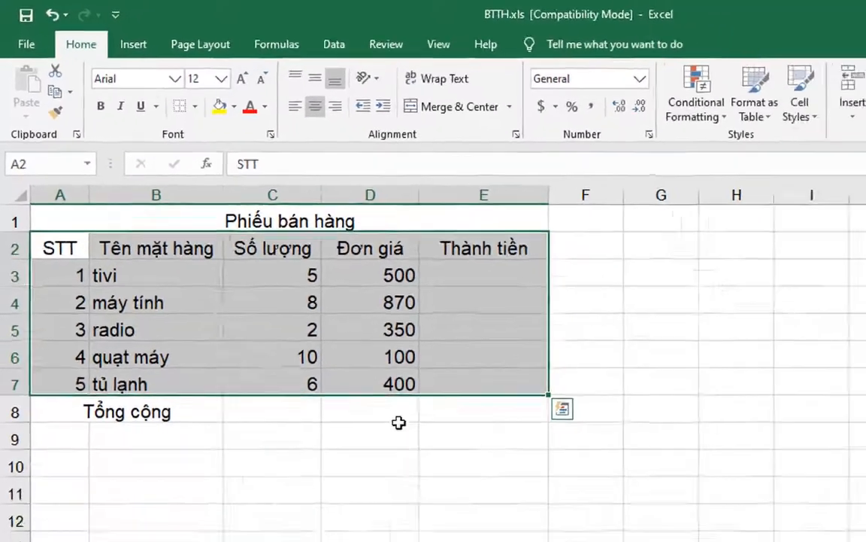
{"action": "left_click", "coordinate": [302, 322]}
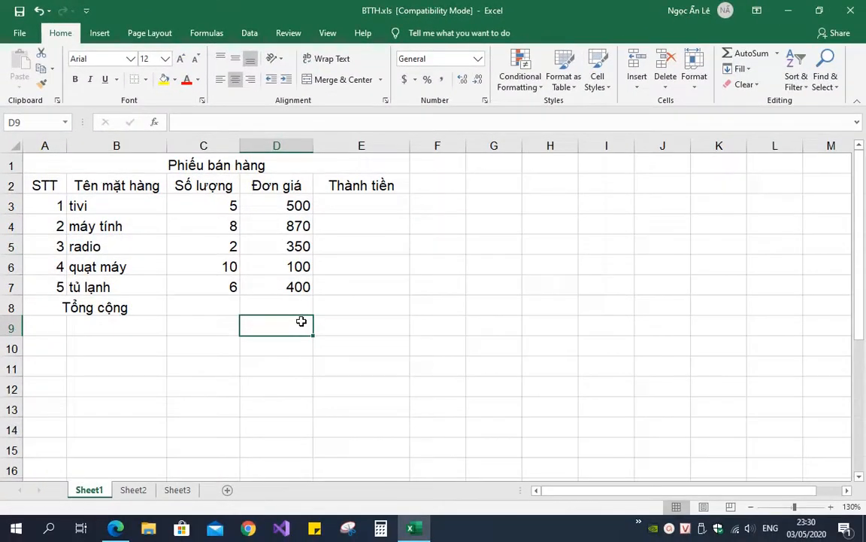
{"action": "key", "text": "ctrl+z"}
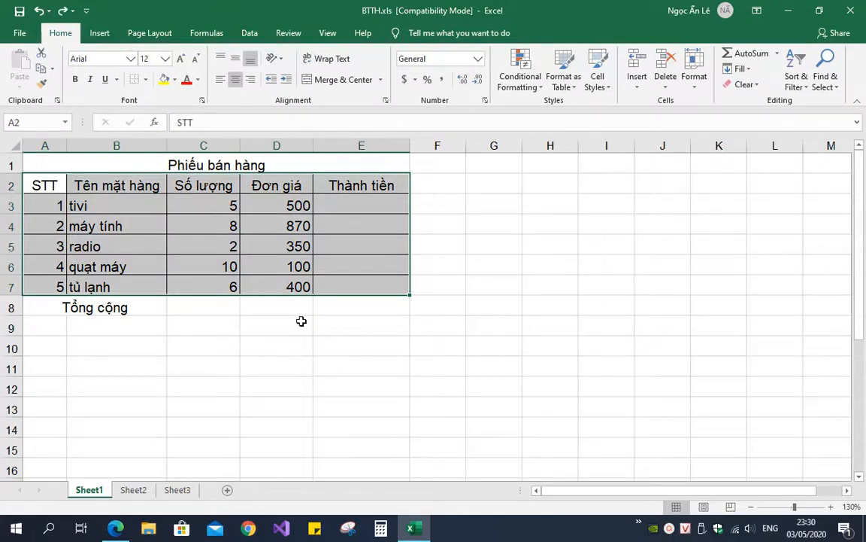
- Clear all borders of the table A2:E7 with the None preset in the Format Cells border settings
{"action": "key", "text": "ctrl+1"}
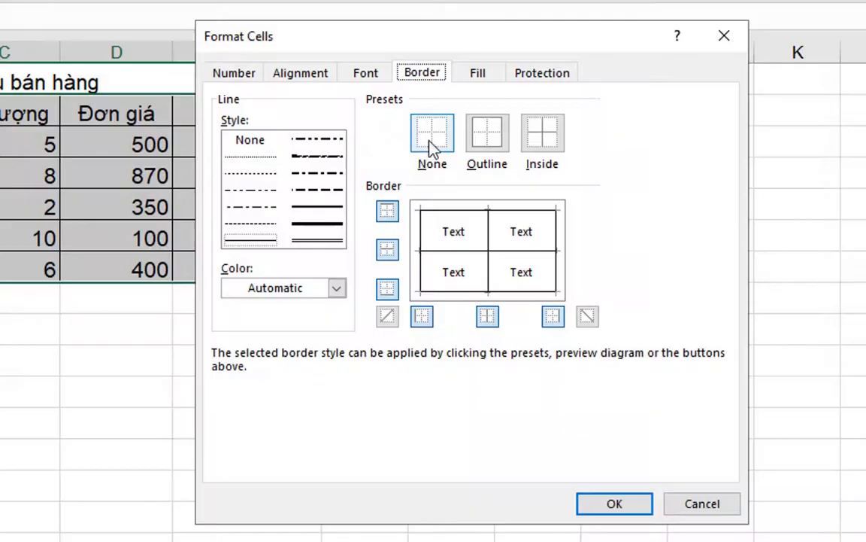
{"action": "left_click", "coordinate": [456, 146]}
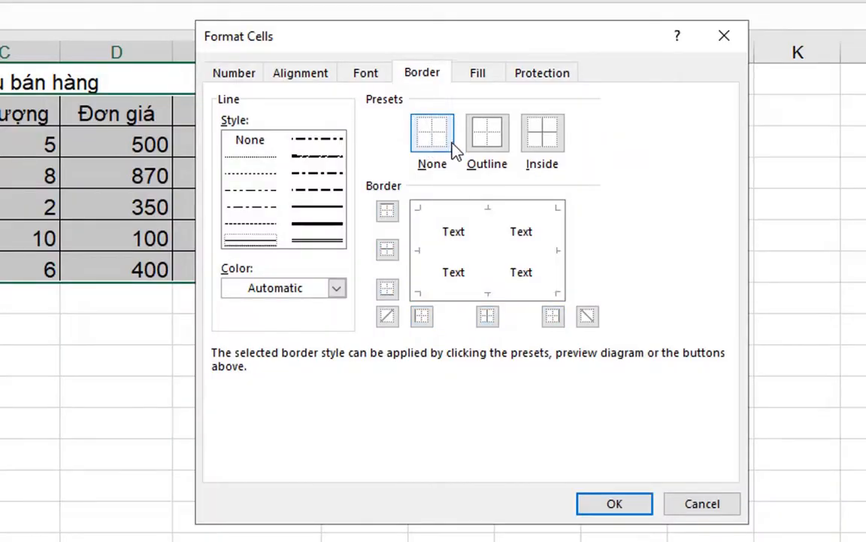
{"action": "left_click", "coordinate": [596, 505]}
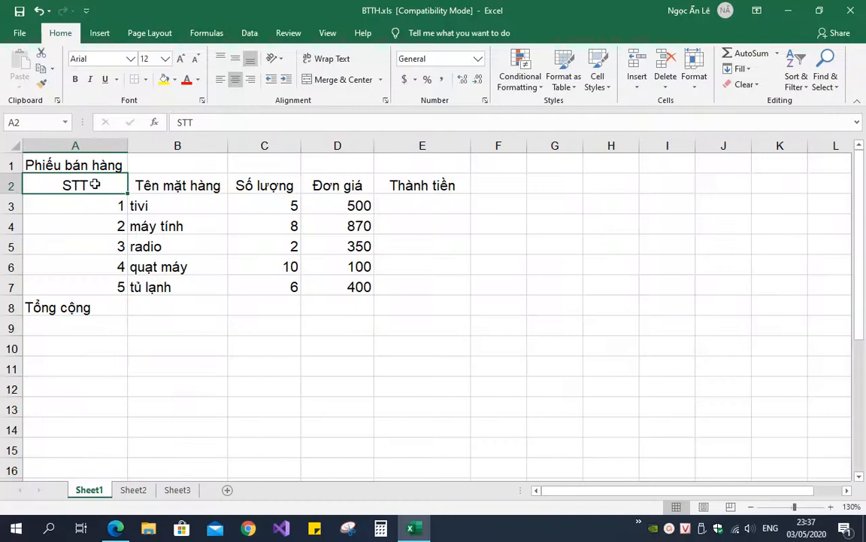
- Choose a light blue theme color as the background for the table A2:E7 in the Format Cells fill settings
{"action": "left_click_drag", "start_coordinate": [91, 184], "coordinate": [433, 286]}
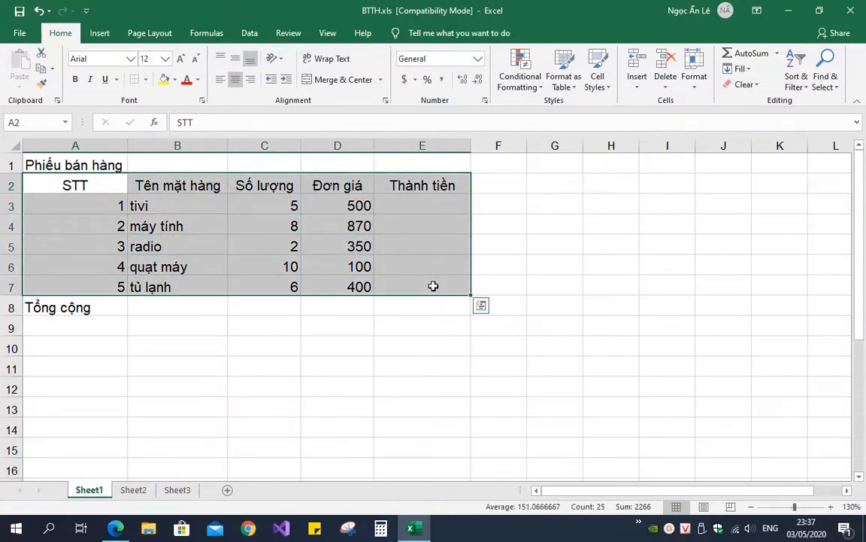
{"action": "key", "text": "ctrl+1"}
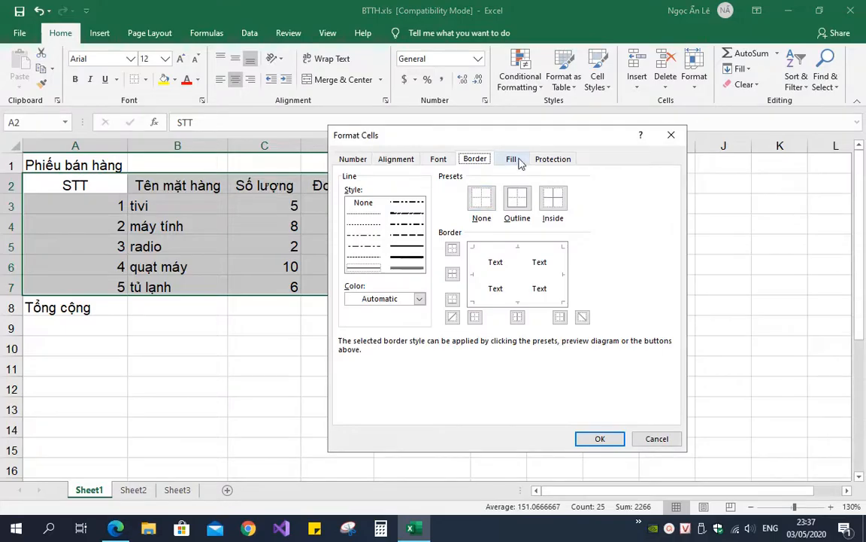
{"action": "left_click", "coordinate": [512, 160]}
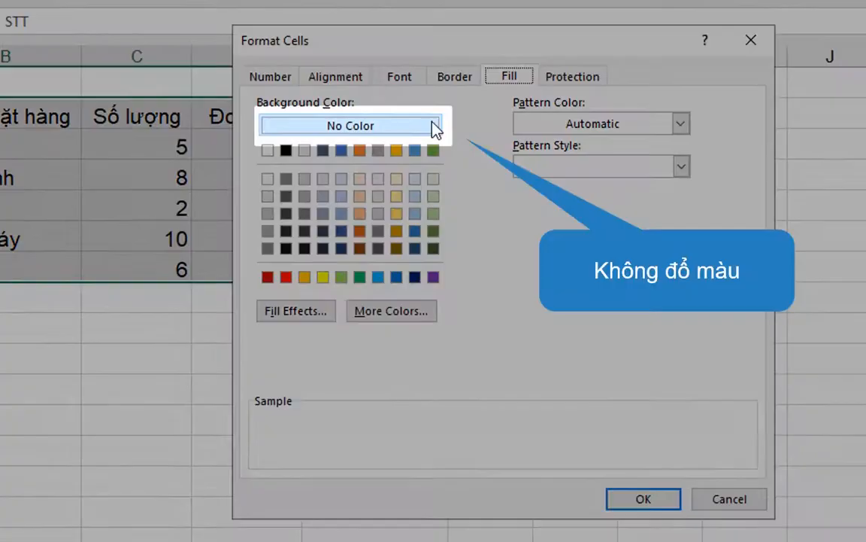
{"action": "left_click", "coordinate": [433, 122]}
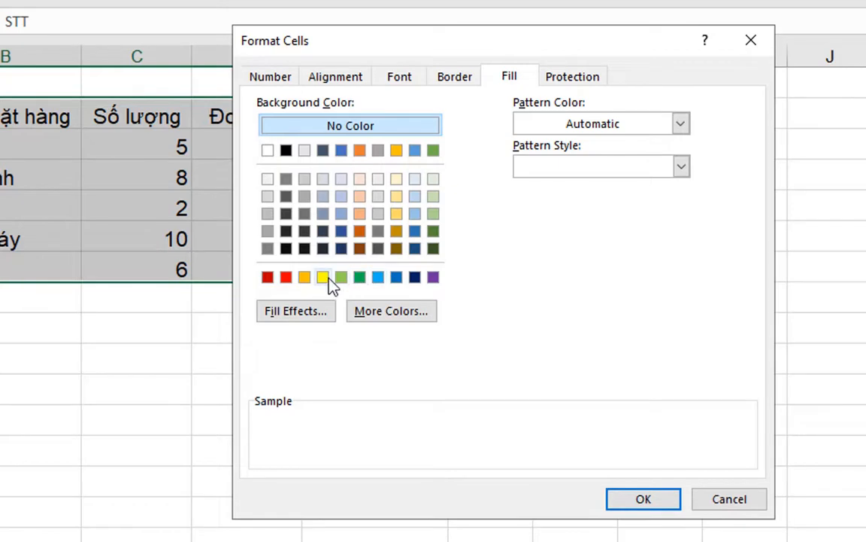
{"action": "left_click", "coordinate": [415, 200]}
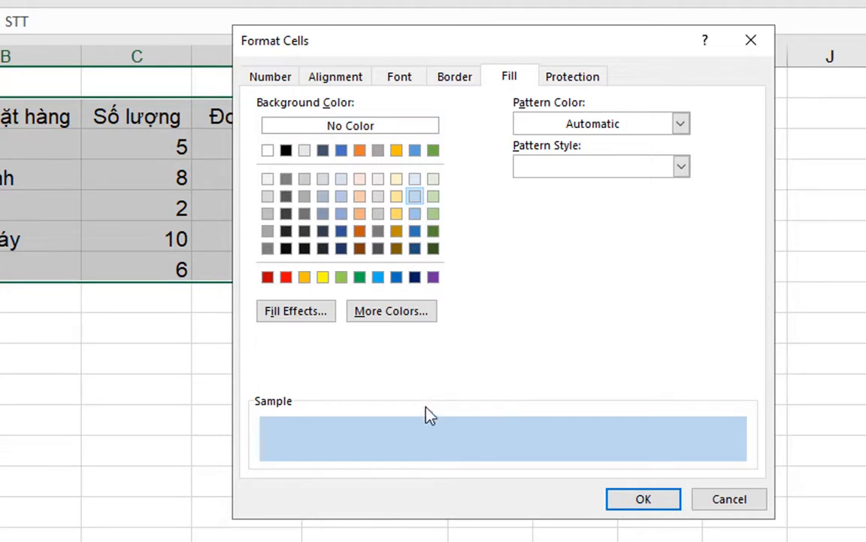
- Try a two-color horizontal gradient fill from white to blue on the table A2:E7, and undo it
{"action": "left_click", "coordinate": [329, 315]}
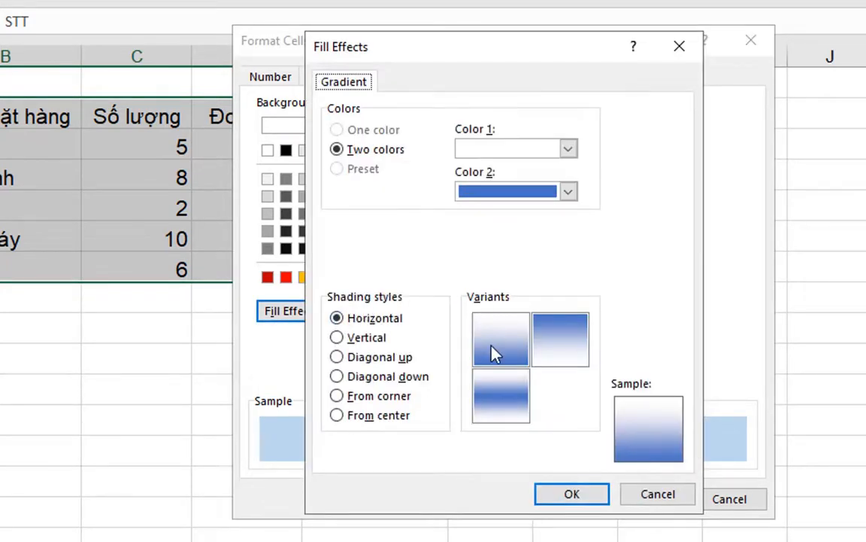
{"action": "left_click", "coordinate": [494, 356]}
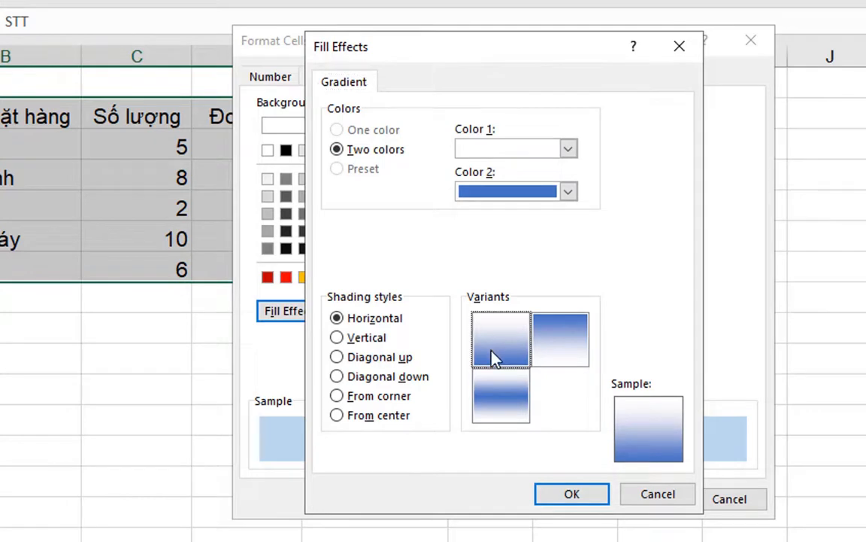
{"action": "left_click", "coordinate": [571, 496]}
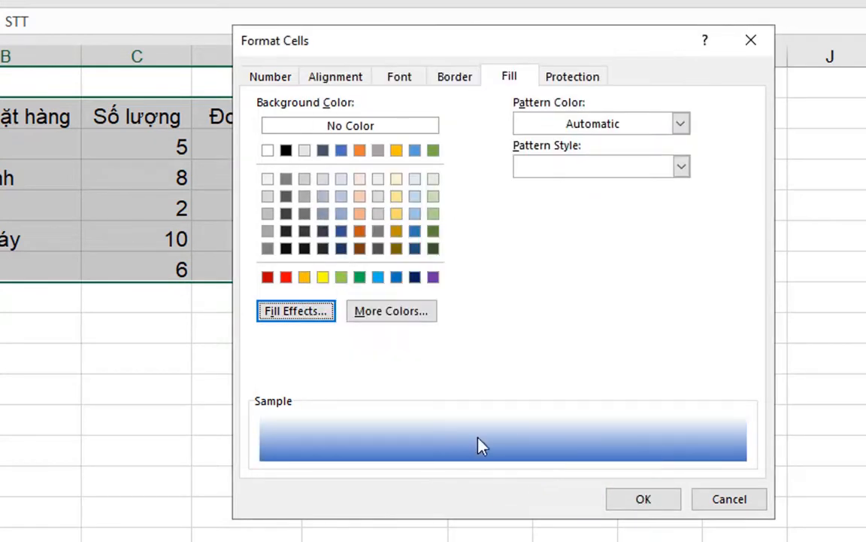
{"action": "left_click", "coordinate": [628, 503]}
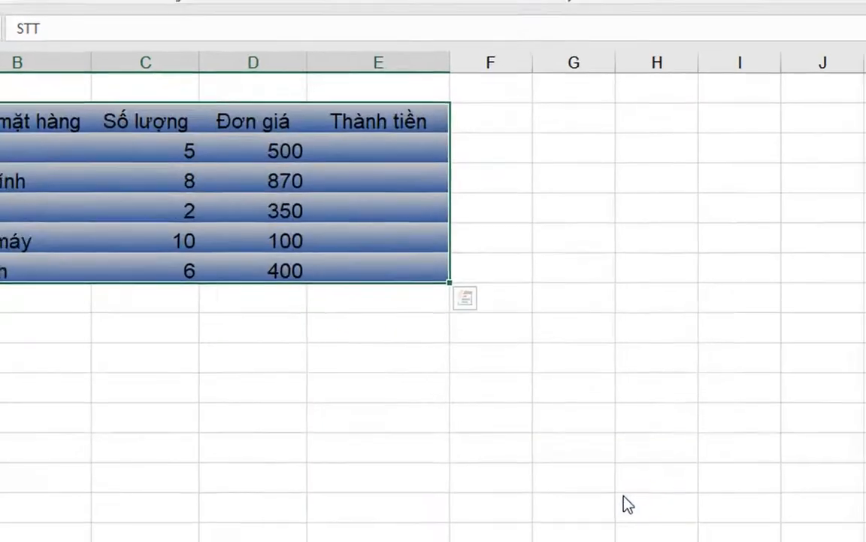
{"action": "left_click", "coordinate": [368, 392]}
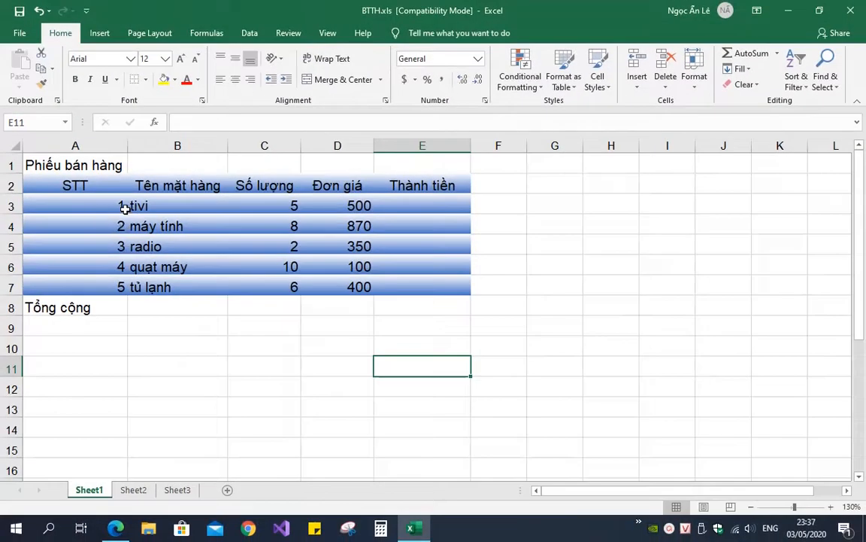
{"action": "left_click", "coordinate": [39, 10]}
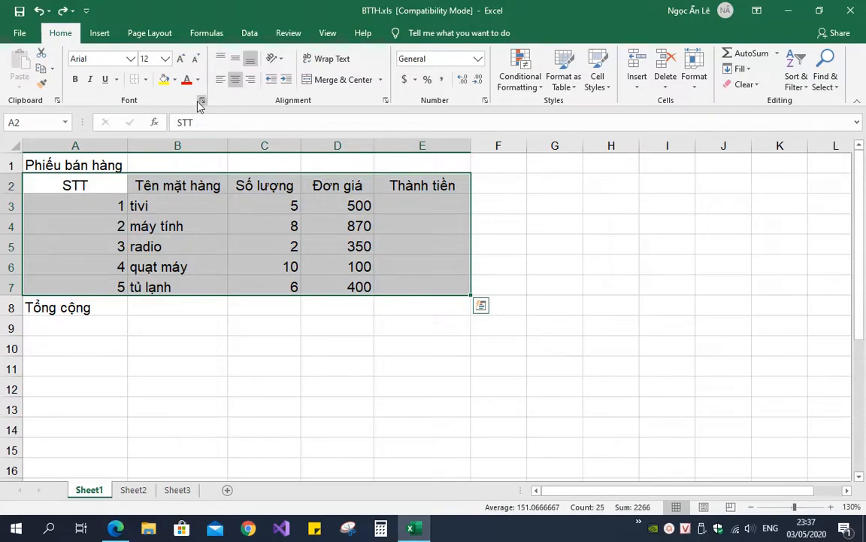
- Look through the additional standard and custom background colors for the table A2:E7, and cancel the color choice
{"action": "left_click", "coordinate": [201, 101]}
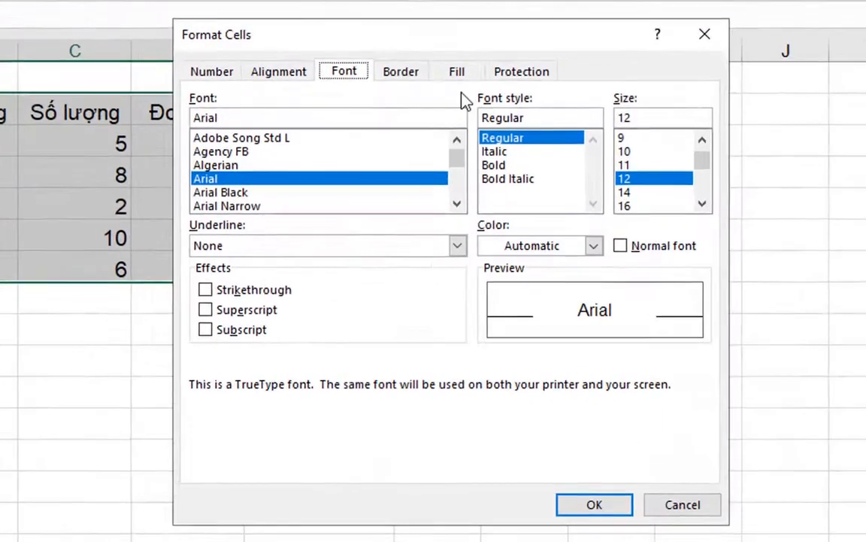
{"action": "left_click", "coordinate": [511, 157]}
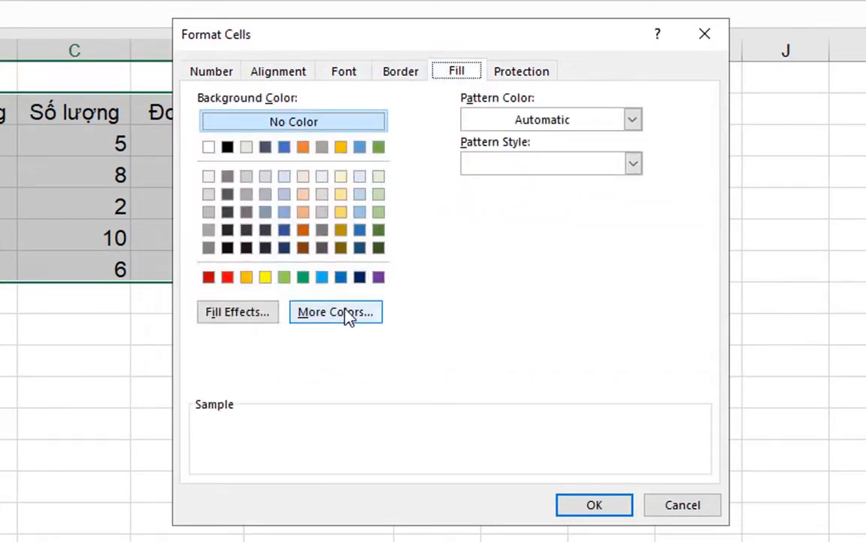
{"action": "left_click", "coordinate": [346, 315]}
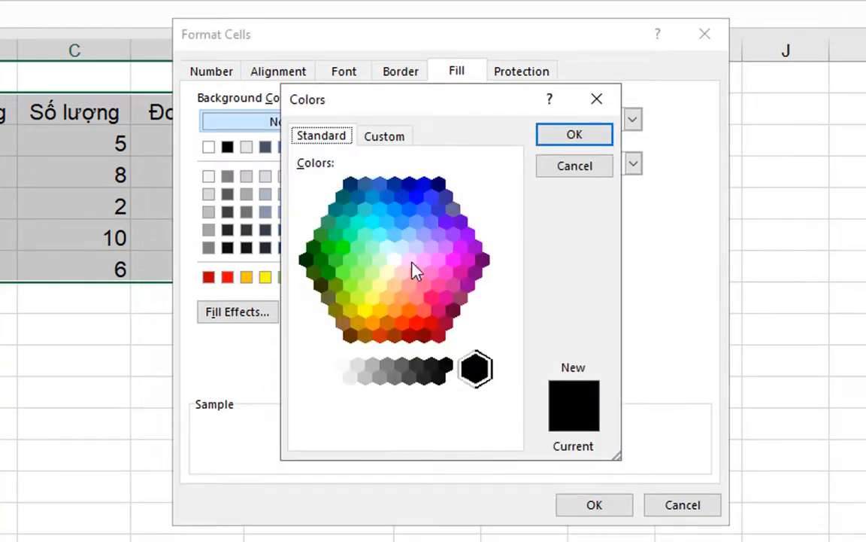
{"action": "left_click", "coordinate": [384, 137]}
{"action": "left_click_drag", "start_coordinate": [354, 203], "coordinate": [428, 258]}
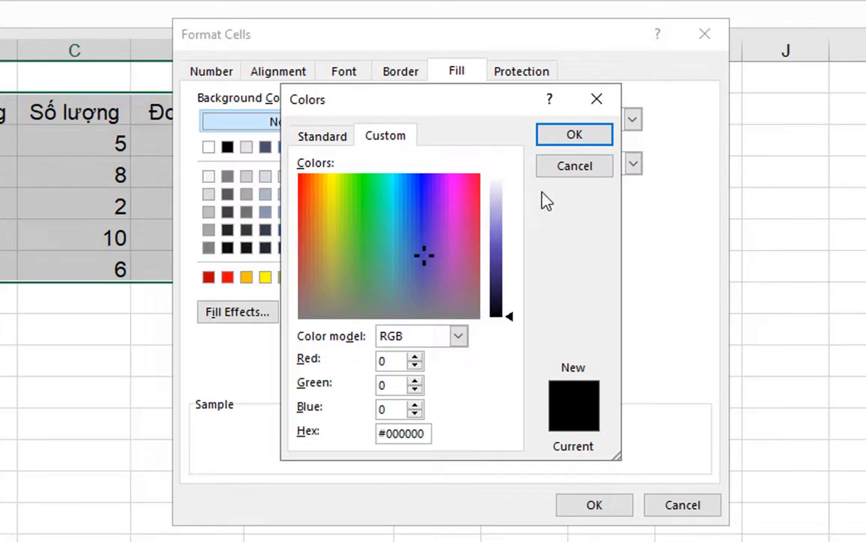
{"action": "left_click", "coordinate": [547, 166]}
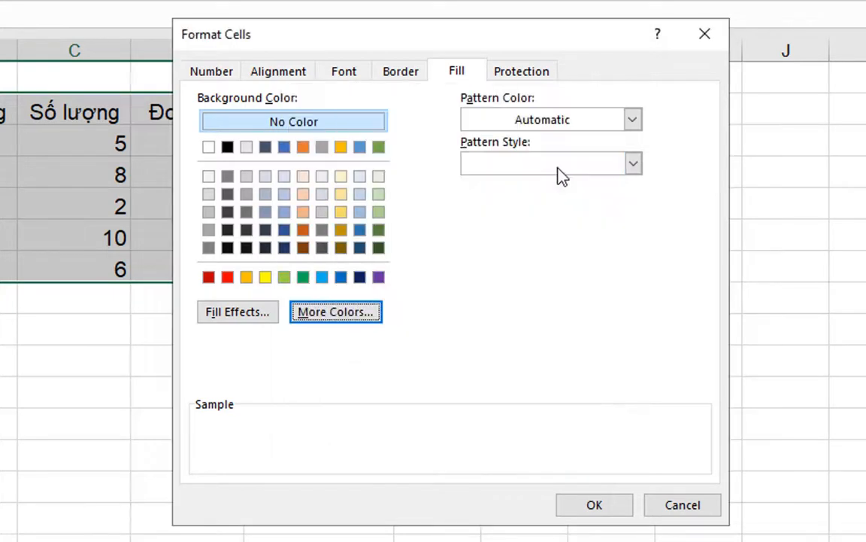
- Fill the table A2:E7 with the medium light blue theme color as a solid background
{"action": "left_click", "coordinate": [360, 213]}
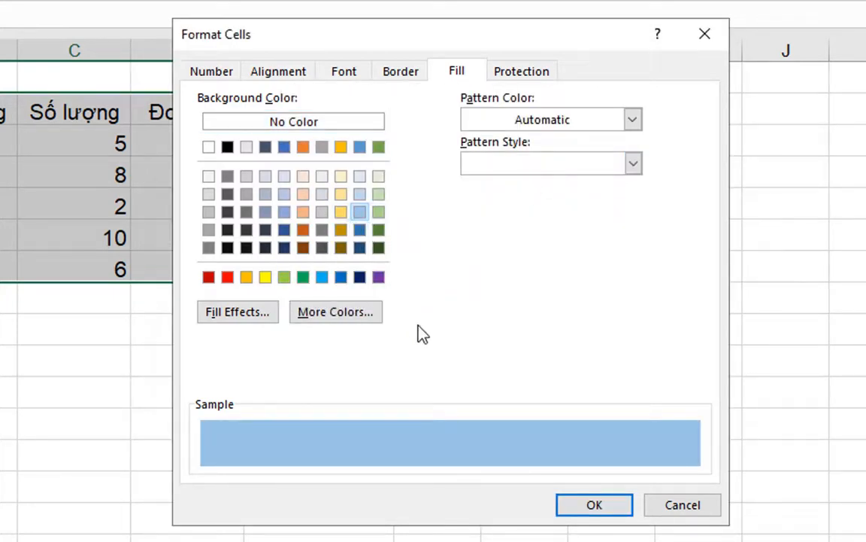
{"action": "left_click", "coordinate": [586, 508]}
{"action": "left_click", "coordinate": [237, 372]}
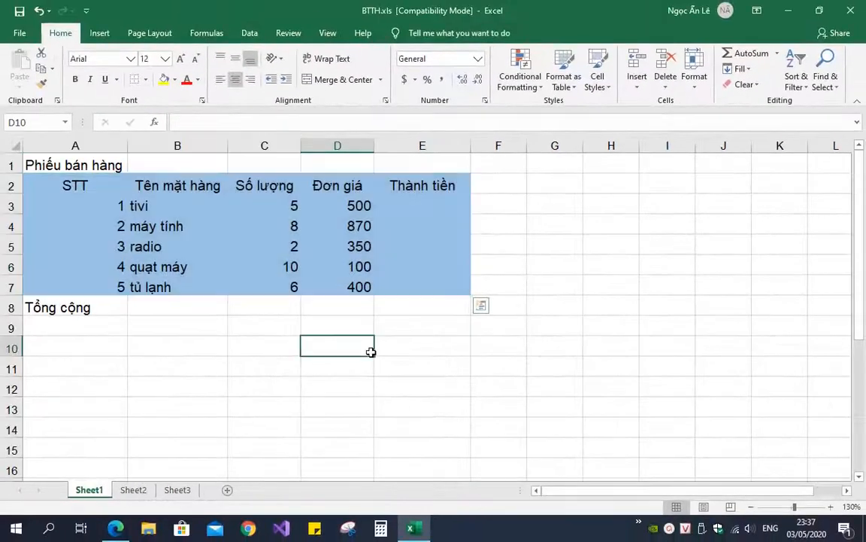
- Choose the thin grid pattern style with a yellow pattern color for the fill of the table A2:E7
{"action": "left_click_drag", "start_coordinate": [76, 185], "coordinate": [414, 287]}
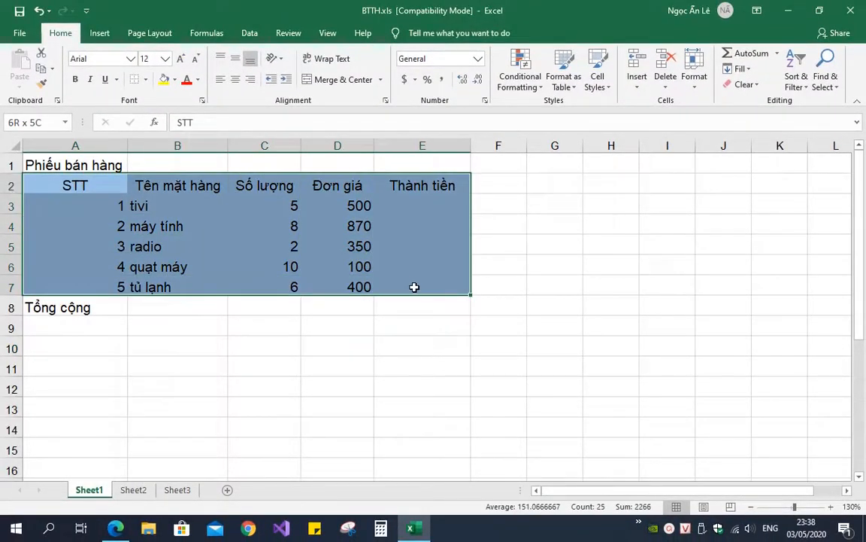
{"action": "key", "text": "ctrl+1"}
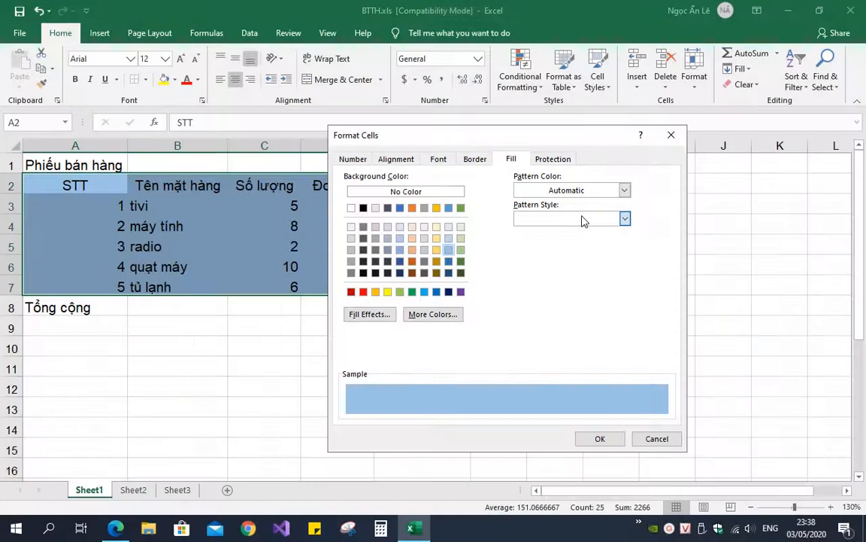
{"action": "left_click", "coordinate": [583, 219]}
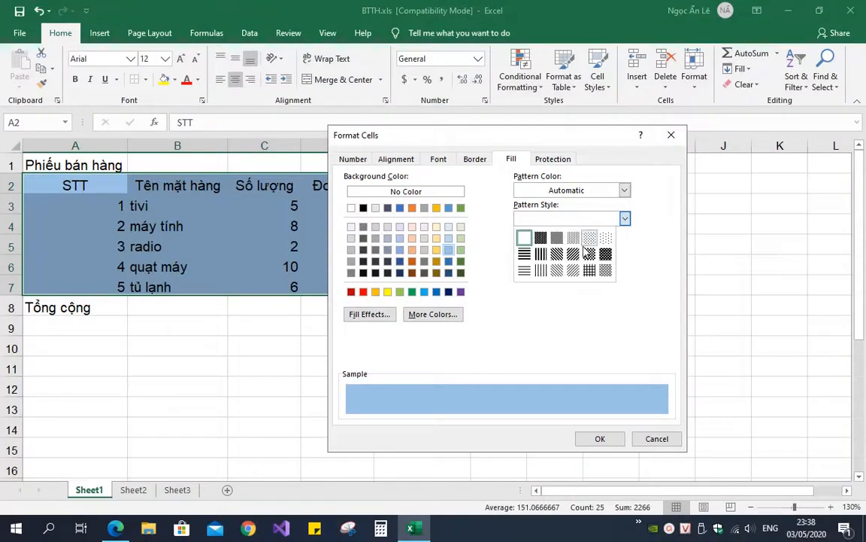
{"action": "left_click", "coordinate": [590, 271]}
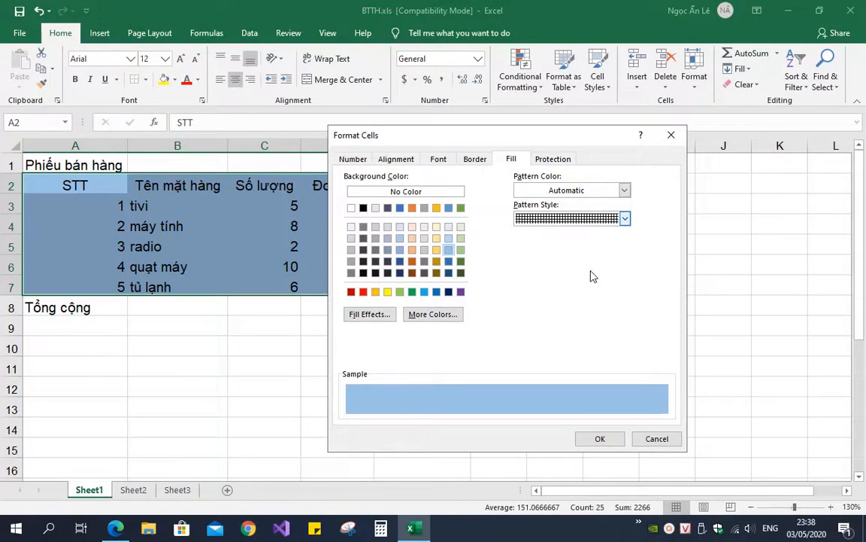
{"action": "left_click", "coordinate": [624, 190]}
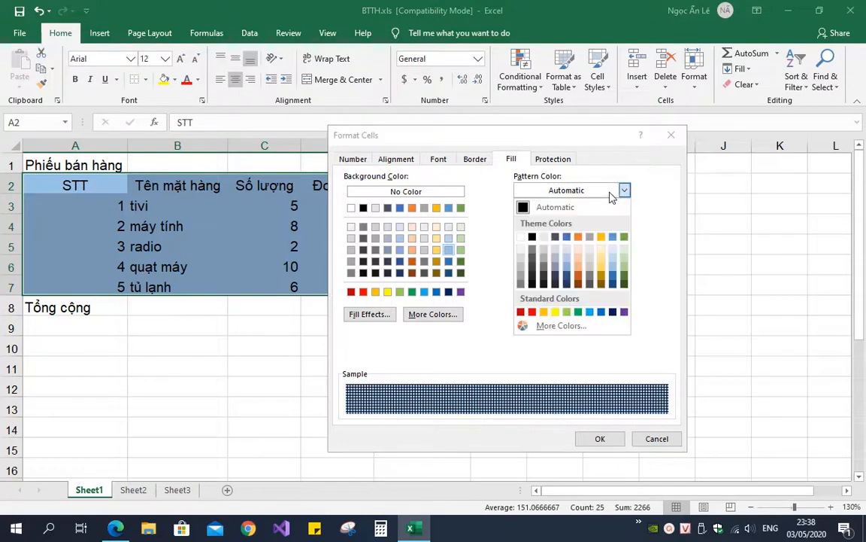
{"action": "left_click", "coordinate": [555, 312]}
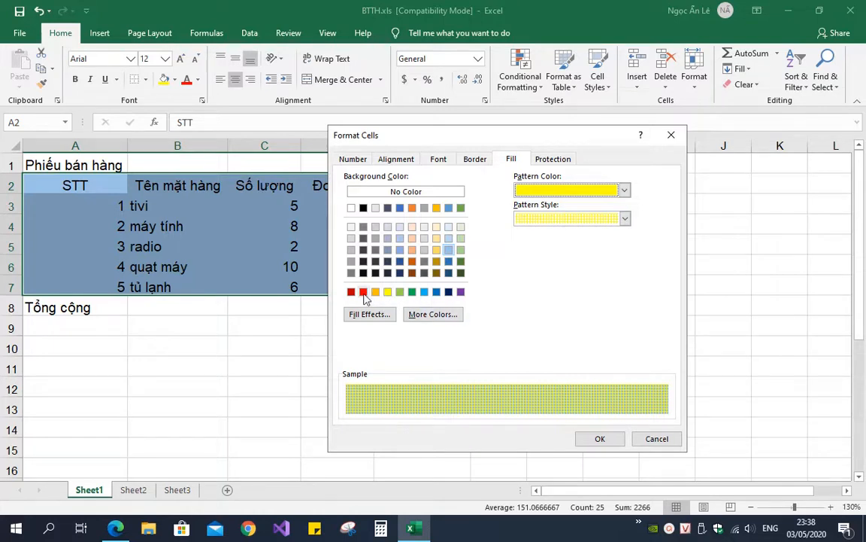
- Try the yellow grid pattern on a standard light blue background in the table, and undo the table's fill
{"action": "left_click", "coordinate": [425, 292]}
{"action": "left_click", "coordinate": [425, 292]}
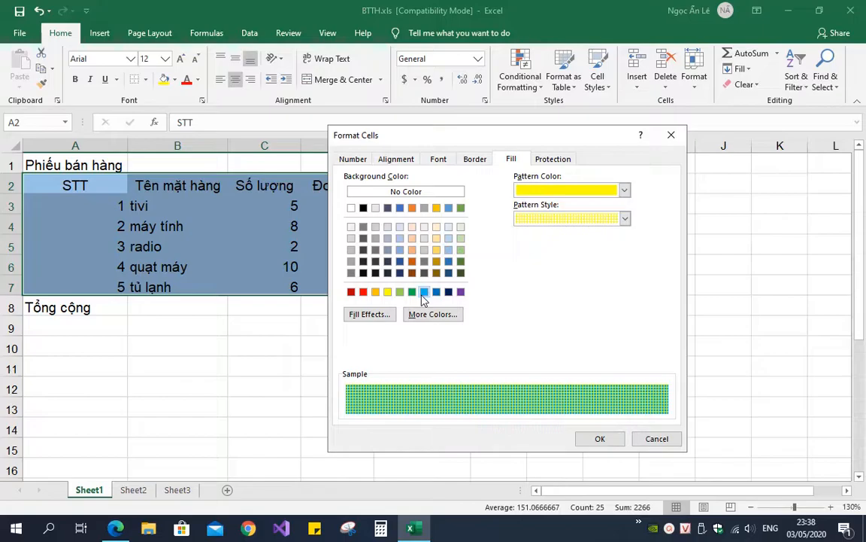
{"action": "left_click", "coordinate": [596, 440]}
{"action": "left_click", "coordinate": [420, 346]}
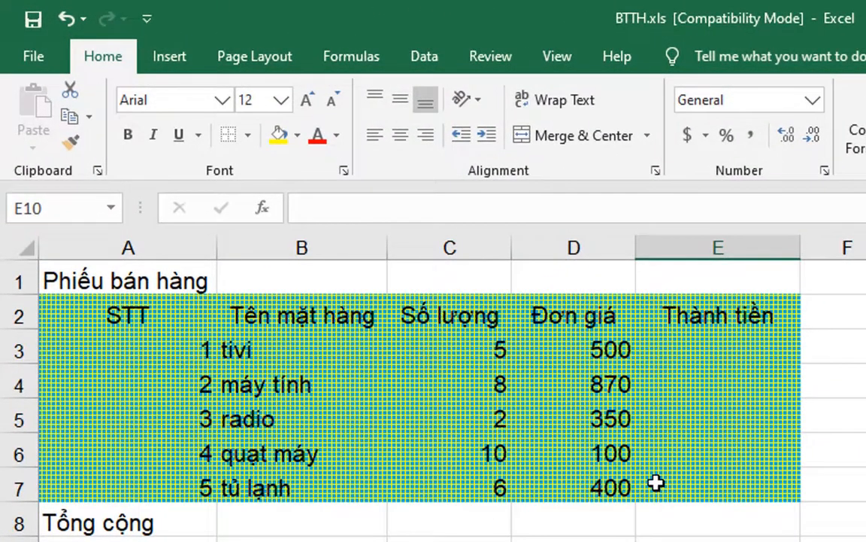
{"action": "key", "text": "ctrl+z"}
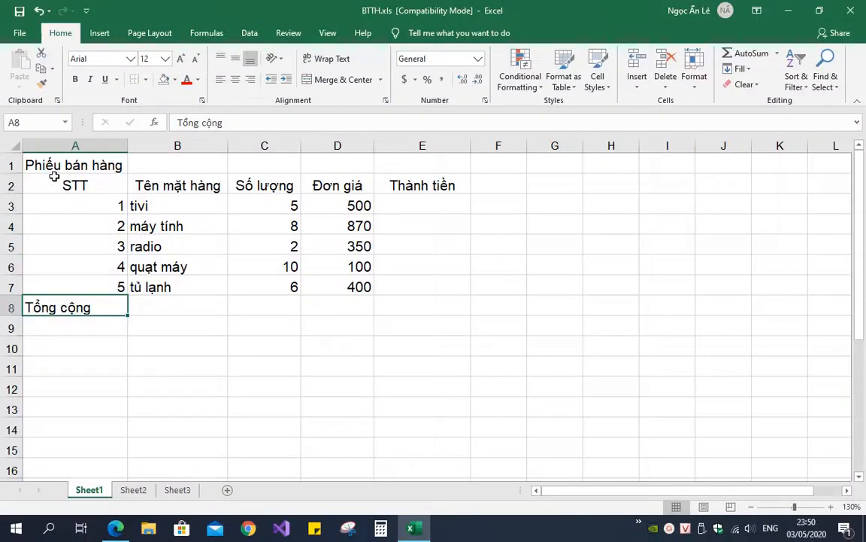
- Fill the table A2:E7 with the standard light blue color and apply All Borders to it
{"action": "left_click_drag", "start_coordinate": [74, 185], "coordinate": [413, 284]}
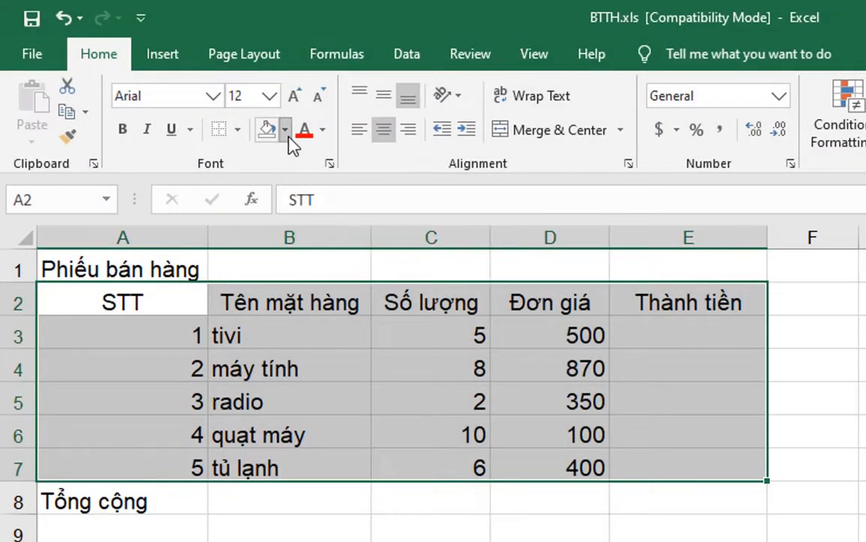
{"action": "left_click", "coordinate": [286, 131]}
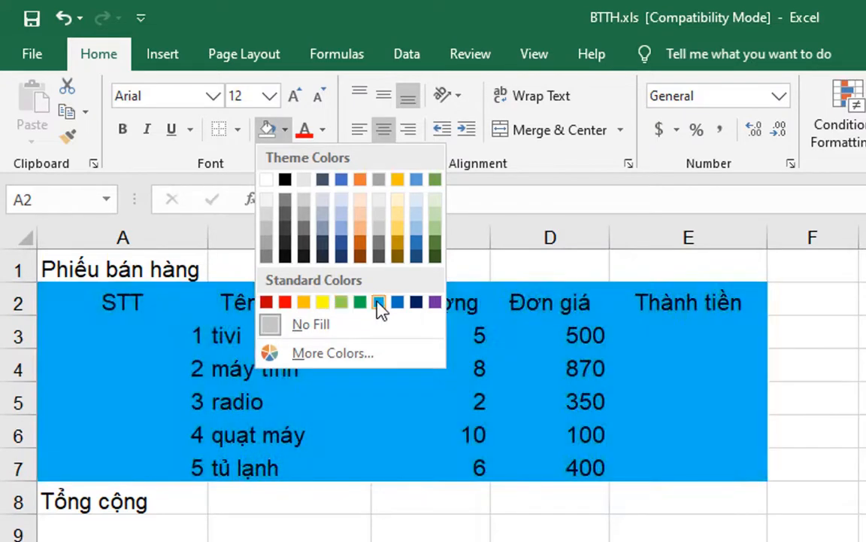
{"action": "left_click", "coordinate": [378, 303]}
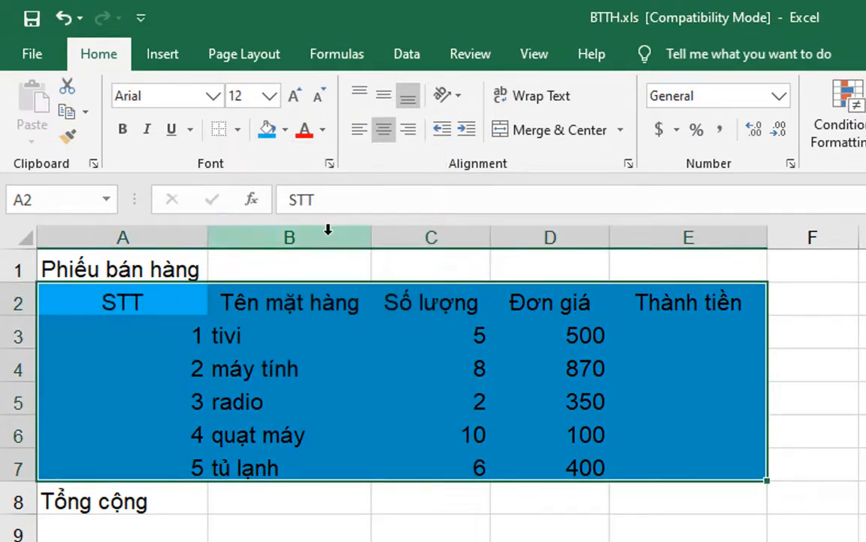
{"action": "left_click", "coordinate": [237, 129]}
{"action": "left_click", "coordinate": [259, 320]}
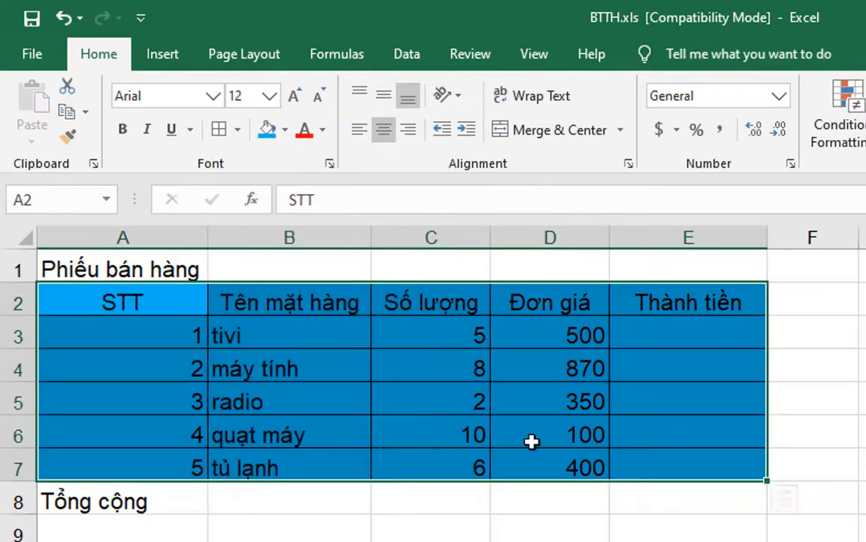
{"action": "left_click", "coordinate": [635, 527]}
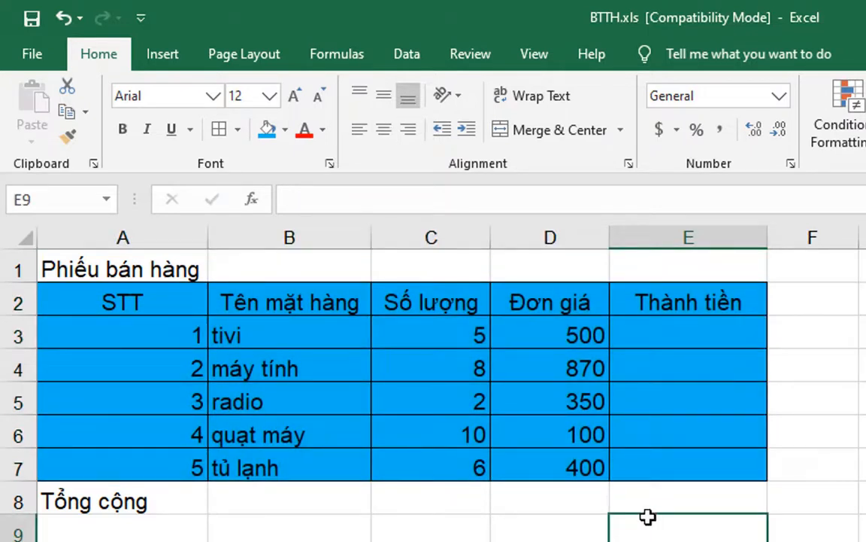
- Remove the background color from the table A2:E7 with No Fill
{"action": "left_click_drag", "start_coordinate": [682, 466], "coordinate": [150, 302]}
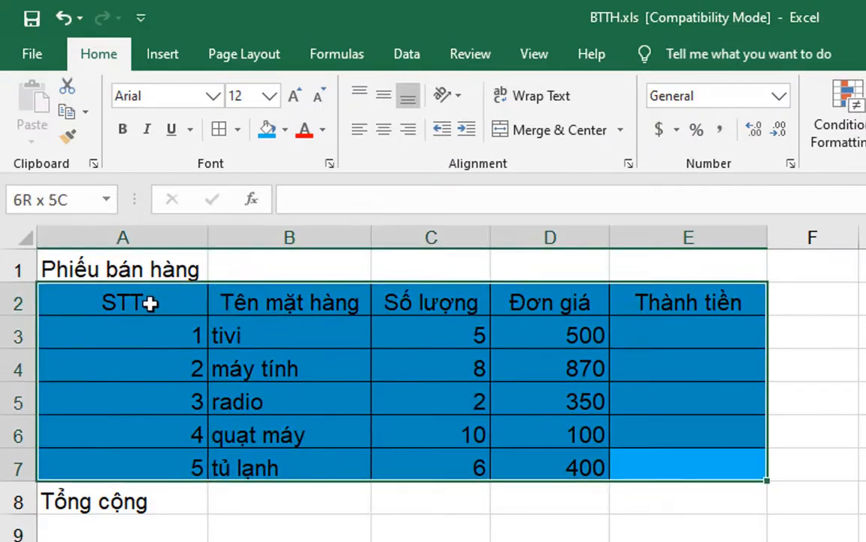
{"action": "left_click", "coordinate": [285, 130]}
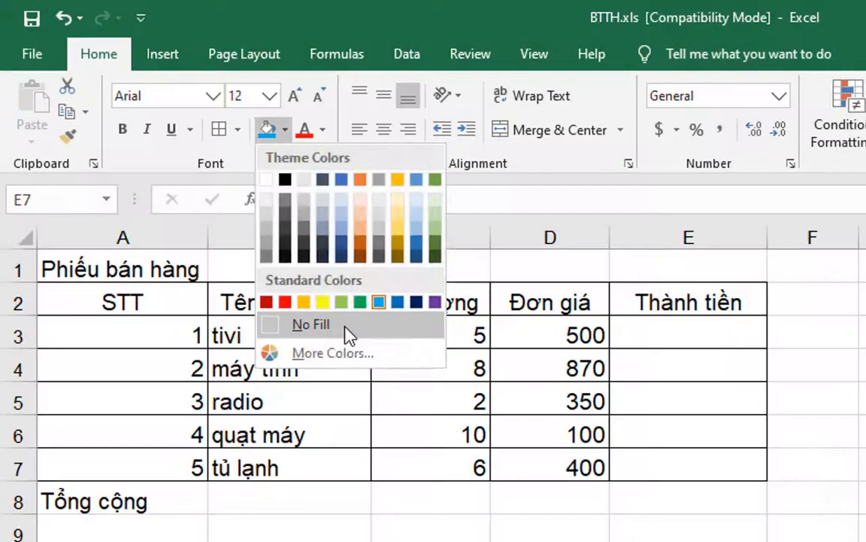
{"action": "left_click", "coordinate": [346, 327]}
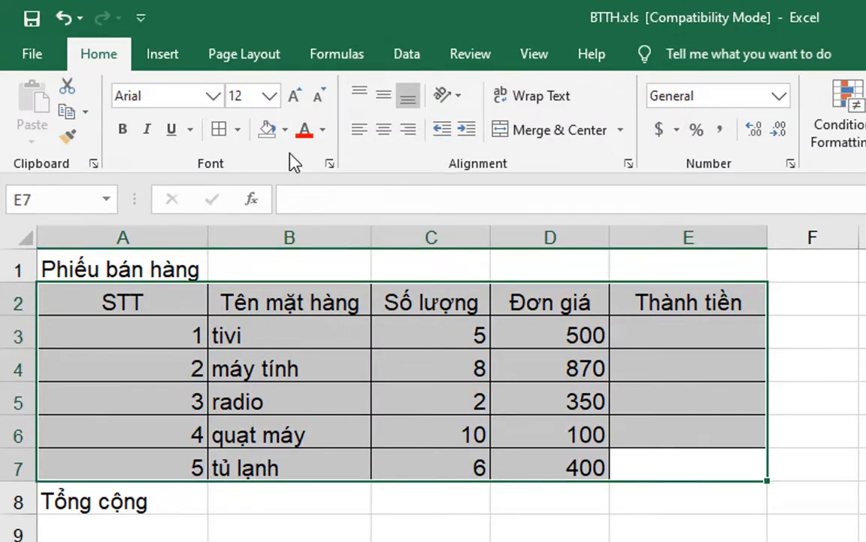
- Fill the table A2:E7 with standard orange, and remove that background with No Color in the Format Cells fill settings
{"action": "left_click", "coordinate": [285, 130]}
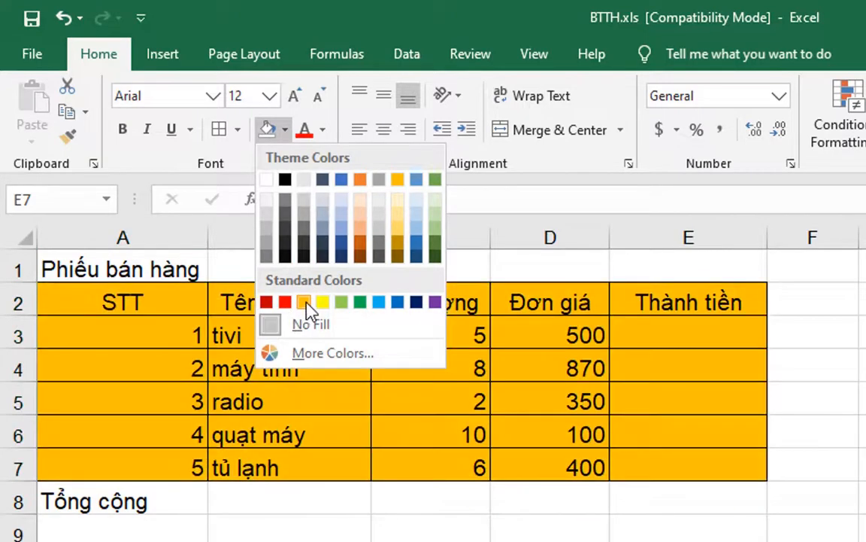
{"action": "left_click", "coordinate": [304, 303]}
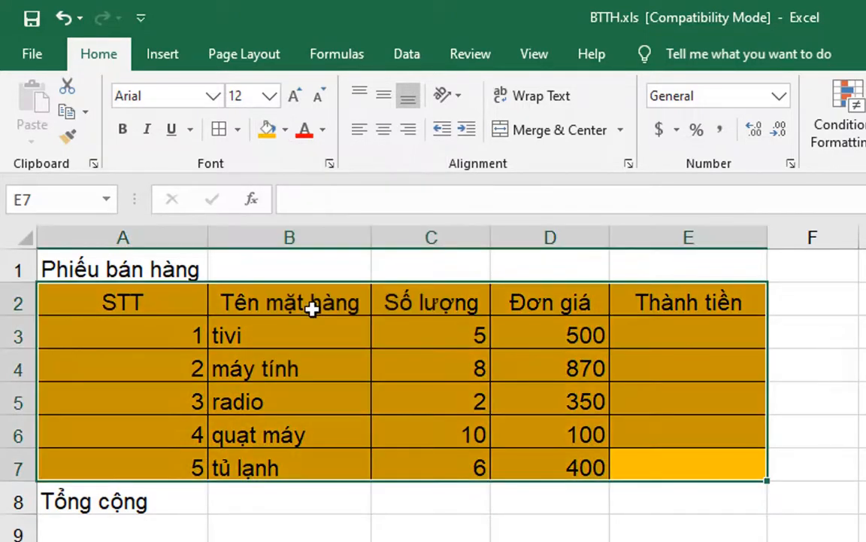
{"action": "left_click", "coordinate": [330, 162]}
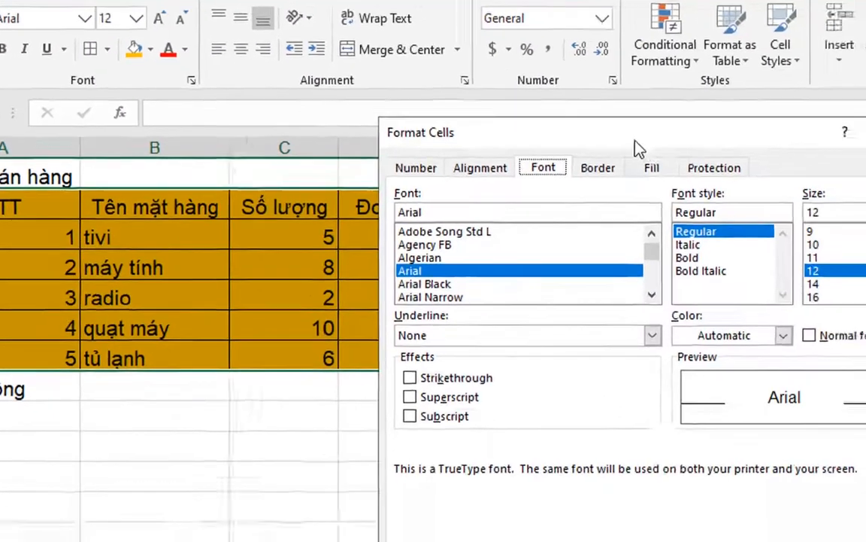
{"action": "left_click", "coordinate": [832, 258]}
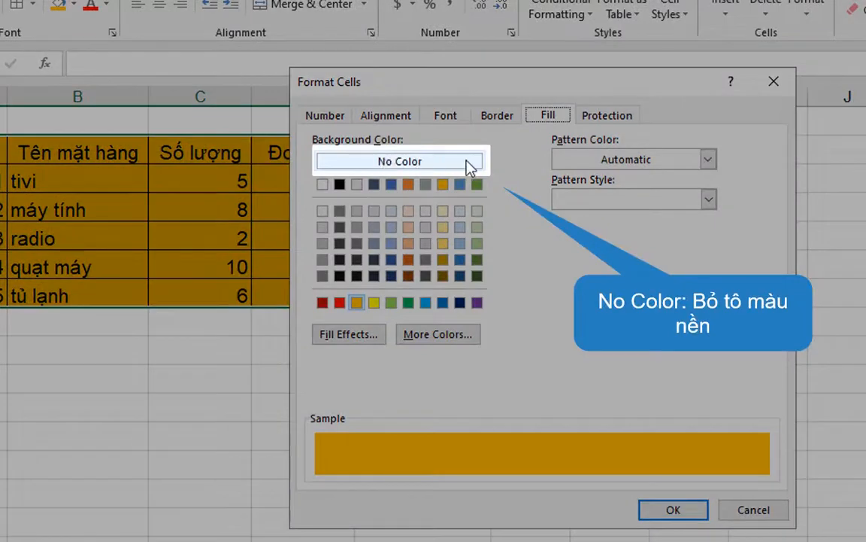
{"action": "left_click", "coordinate": [470, 167]}
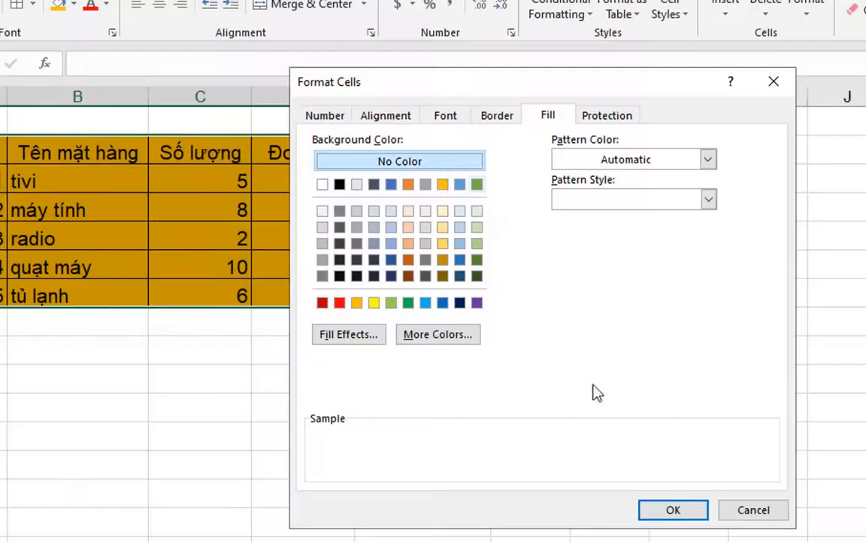
{"action": "left_click", "coordinate": [659, 512]}
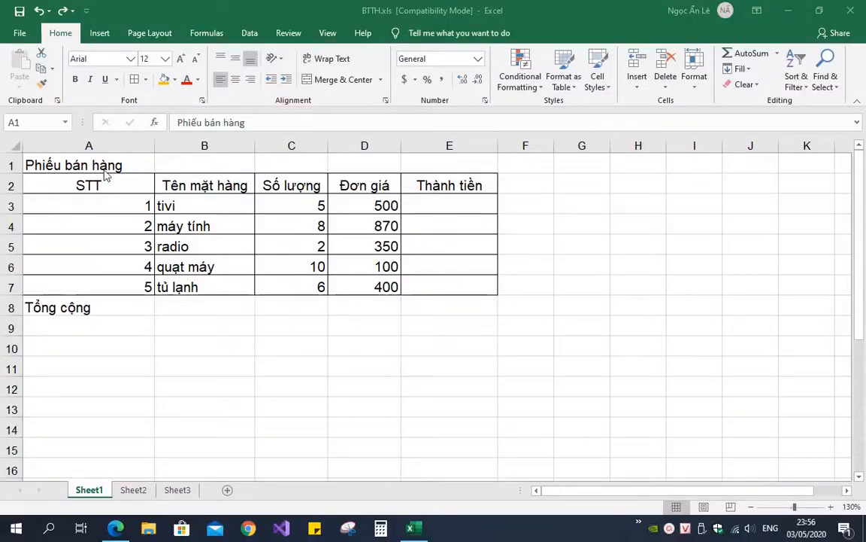
- Try center and right alignment on the title Phiếu bán hàng in A1, and return it to left alignment
{"action": "left_click", "coordinate": [235, 80]}
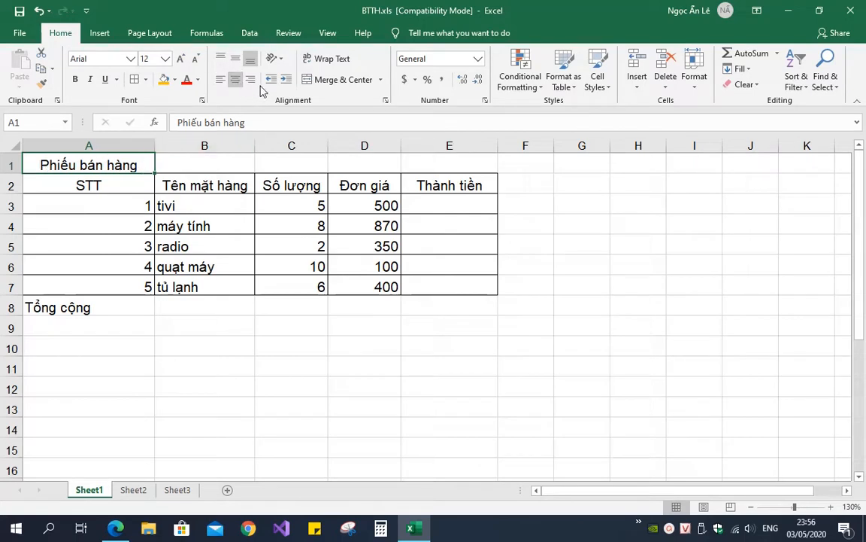
{"action": "left_click", "coordinate": [250, 80]}
{"action": "left_click", "coordinate": [236, 80]}
{"action": "left_click", "coordinate": [220, 80]}
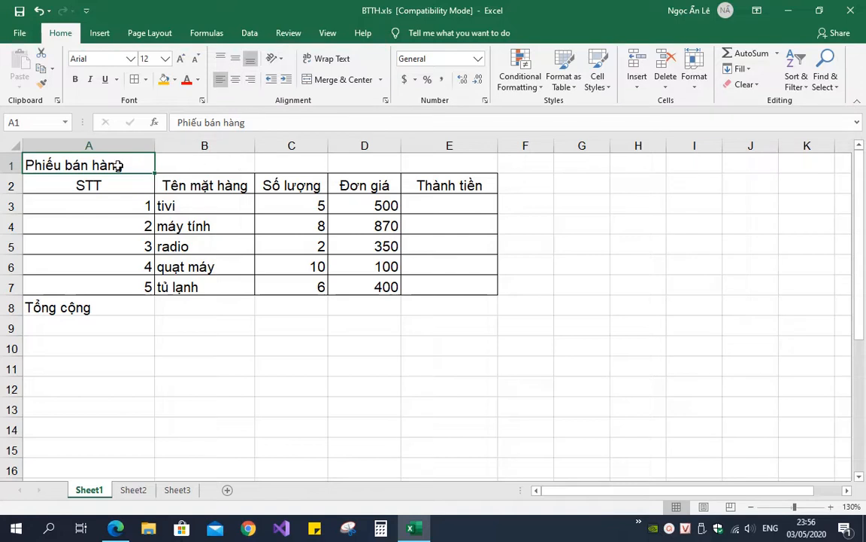
- Merge and center the title Phiếu bán hàng across A1:E1 and the Tổng cộng label across A8:B8
{"action": "left_click_drag", "start_coordinate": [119, 159], "coordinate": [445, 158]}
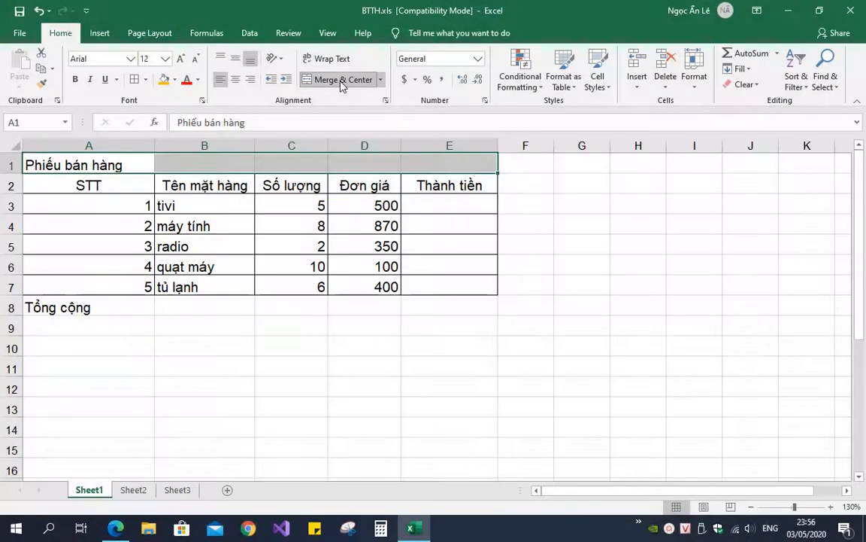
{"action": "left_click", "coordinate": [342, 81]}
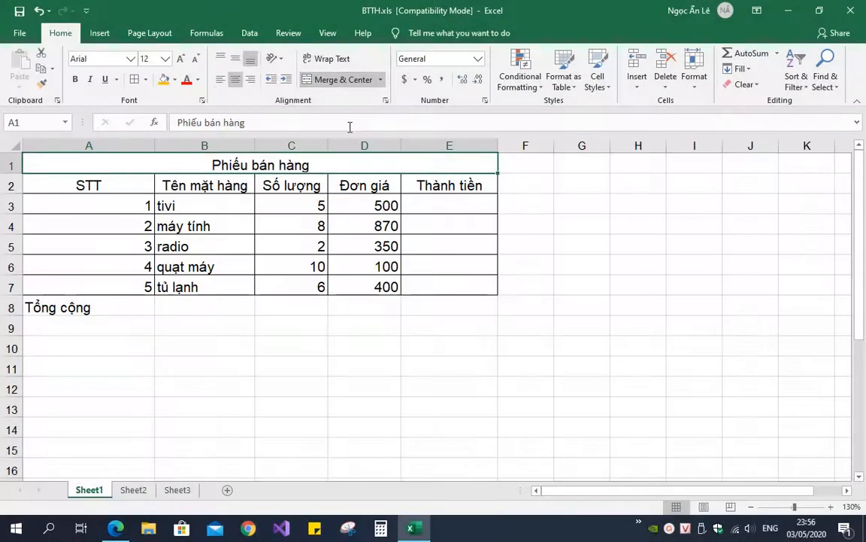
{"action": "left_click", "coordinate": [377, 333]}
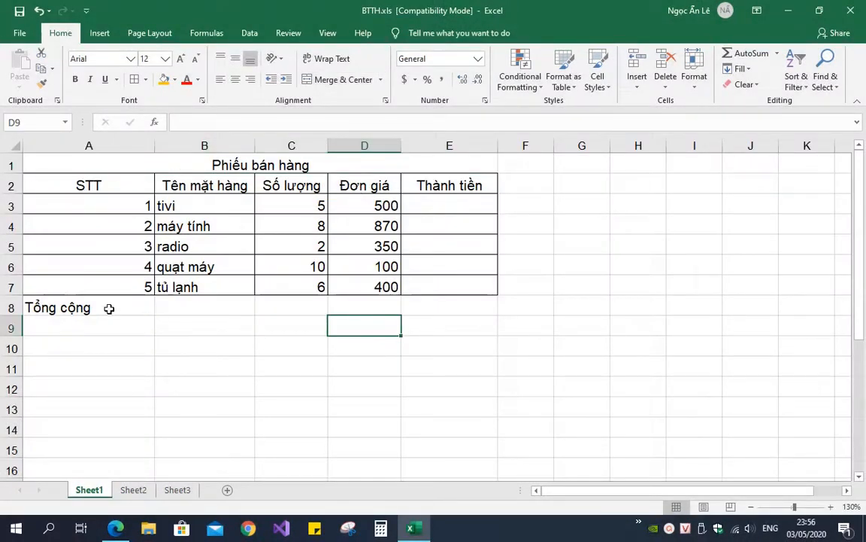
{"action": "left_click_drag", "start_coordinate": [105, 307], "coordinate": [181, 307]}
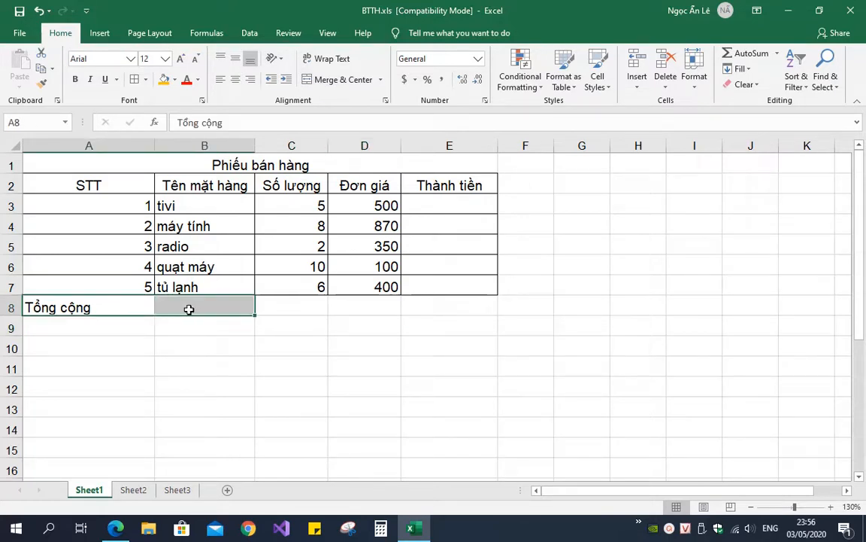
{"action": "left_click", "coordinate": [340, 82]}
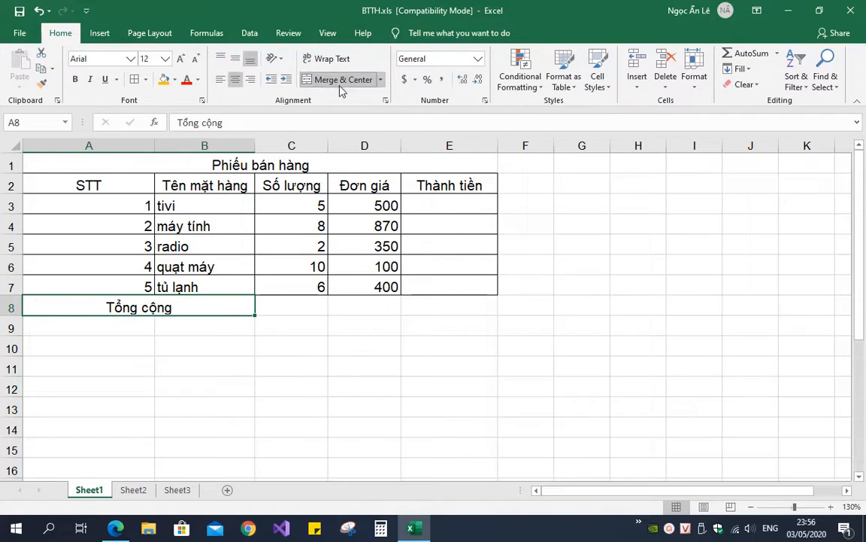
- Try right and left alignment on the merged title Phiếu bán hàng, and return it to center alignment
{"action": "left_click", "coordinate": [253, 163]}
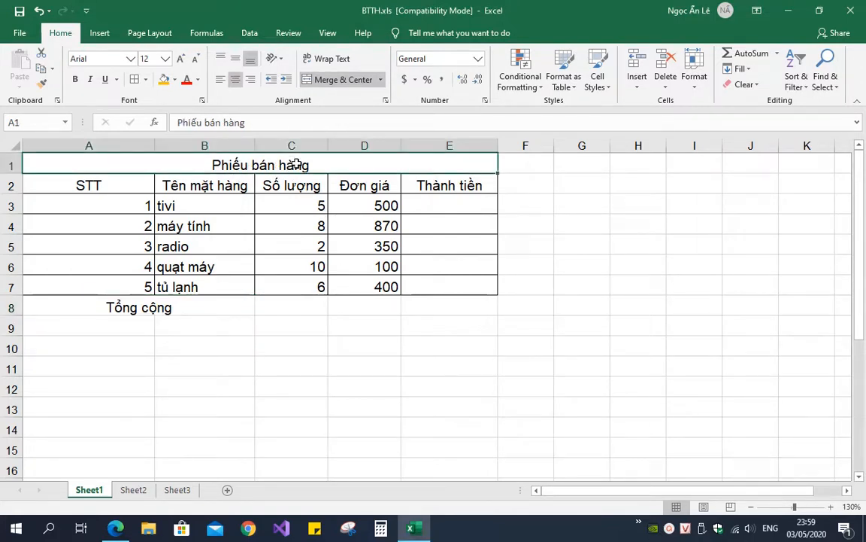
{"action": "left_click", "coordinate": [253, 83]}
{"action": "left_click", "coordinate": [221, 82]}
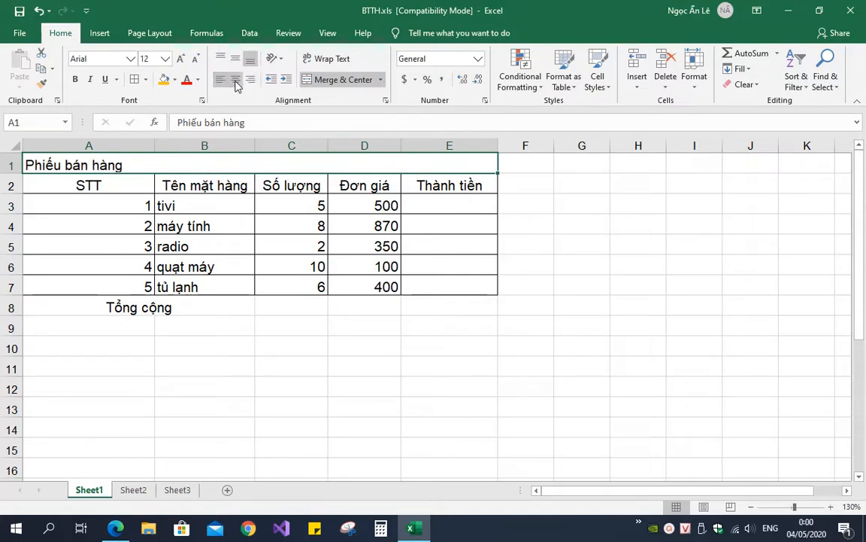
{"action": "left_click", "coordinate": [237, 81]}
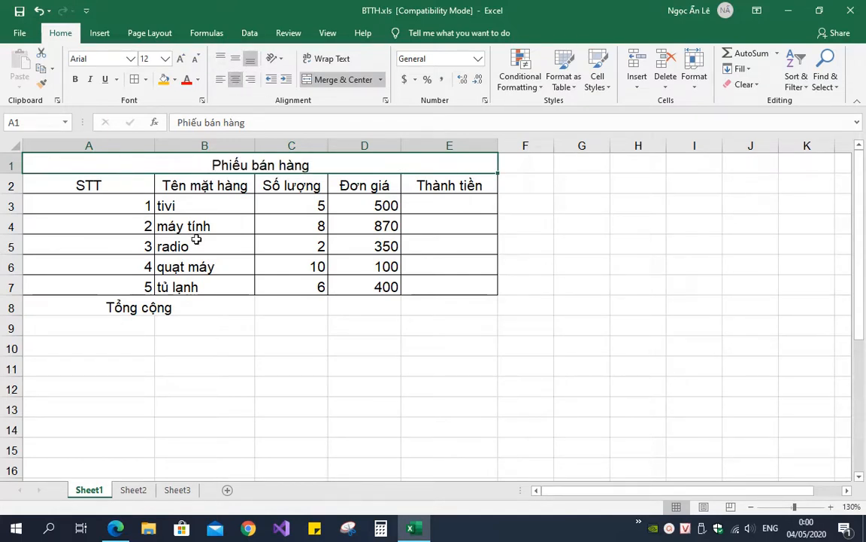
- Try right and left alignment on the merged Tổng cộng cell A8:B8, and return it to center alignment
{"action": "left_click", "coordinate": [200, 304]}
{"action": "left_click", "coordinate": [250, 79]}
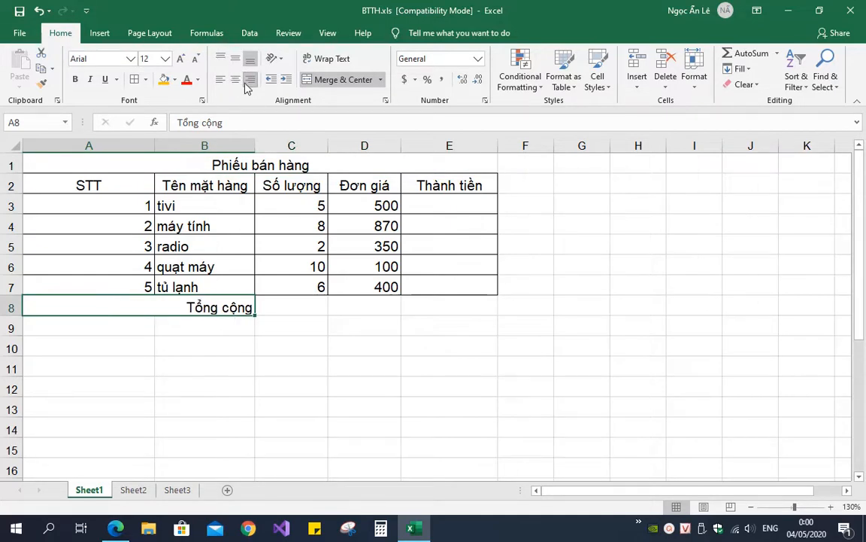
{"action": "left_click", "coordinate": [220, 86]}
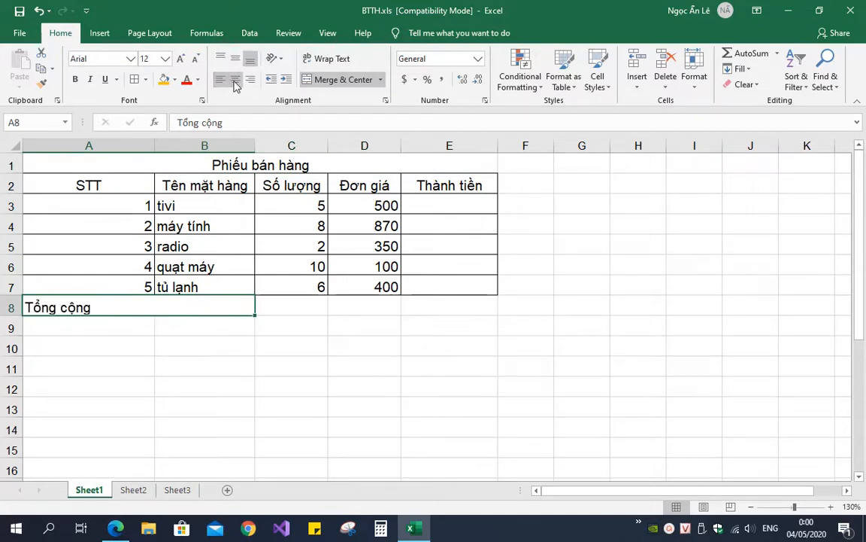
{"action": "left_click", "coordinate": [335, 331]}
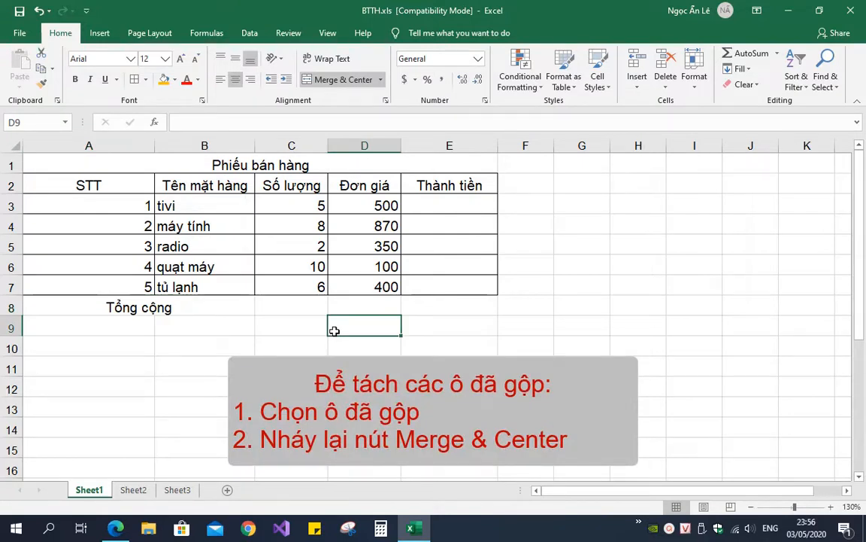
- Unmerge the Tổng cộng cell A8:B8 and the title cell A1:E1 by turning off Merge & Center
{"action": "left_click", "coordinate": [177, 301]}
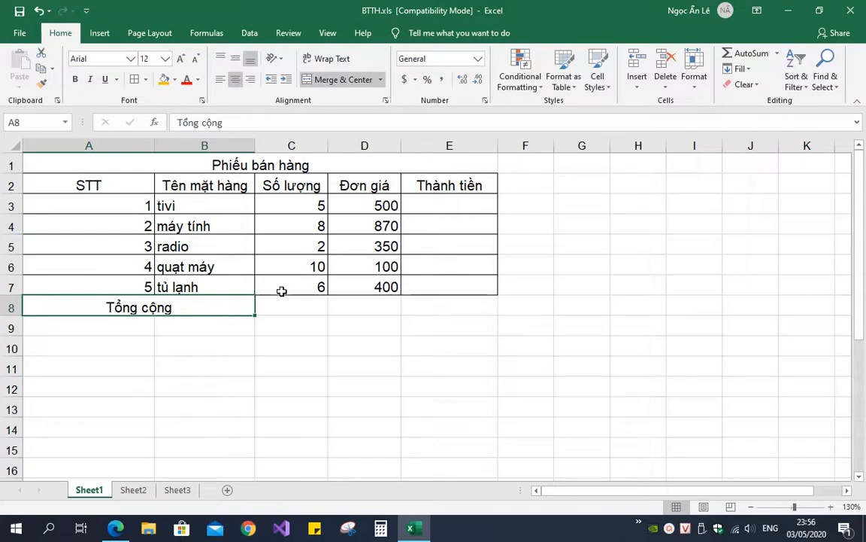
{"action": "left_click", "coordinate": [359, 80]}
{"action": "left_click", "coordinate": [180, 331]}
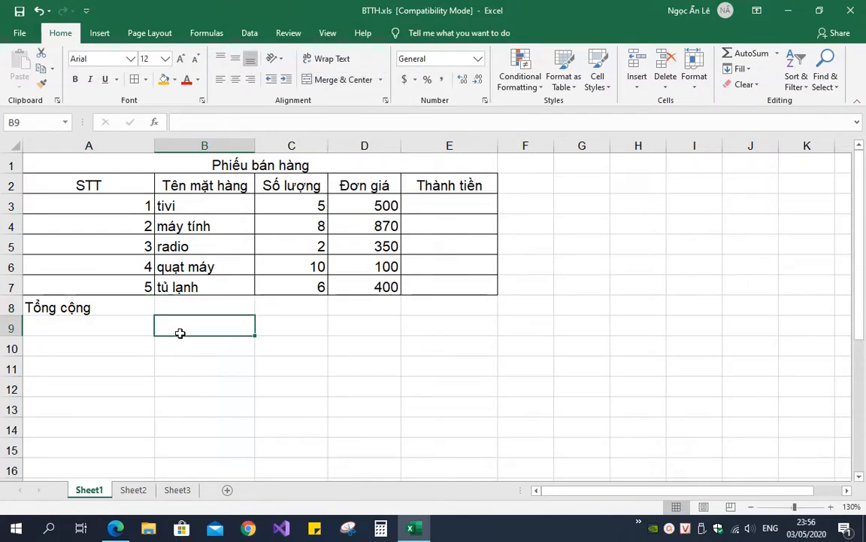
{"action": "left_click", "coordinate": [283, 166]}
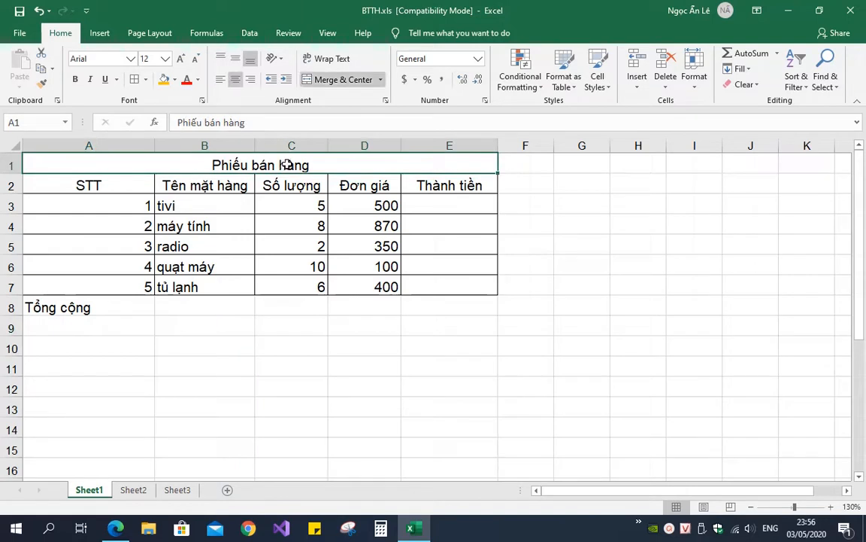
{"action": "left_click", "coordinate": [345, 80]}
{"action": "left_click", "coordinate": [333, 316]}
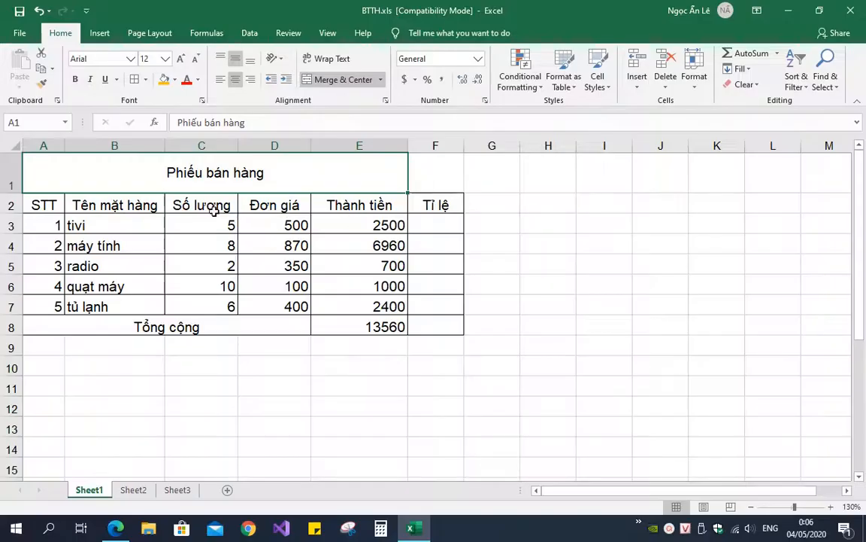
- Make the title Phiếu bán hàng in the merged cell A1:E1 bold, italic and underlined
{"action": "left_click", "coordinate": [75, 80]}
{"action": "left_click", "coordinate": [90, 81]}
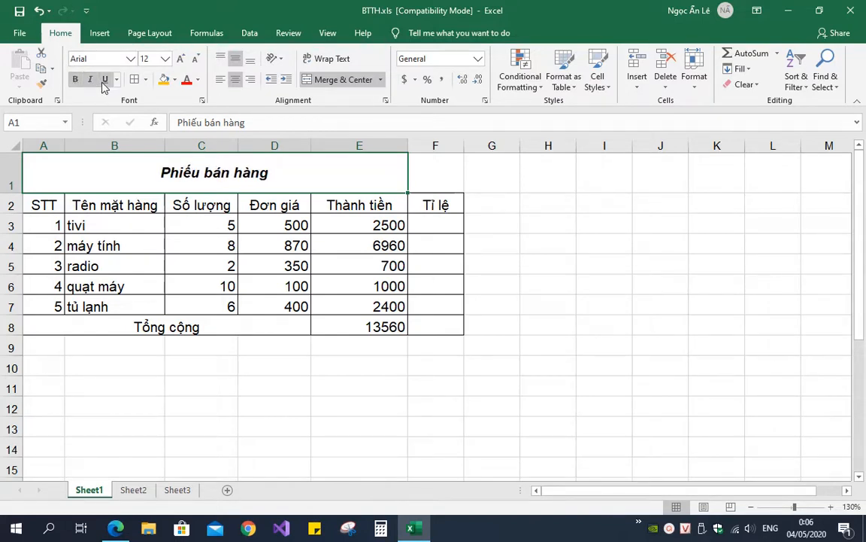
{"action": "left_click", "coordinate": [106, 81]}
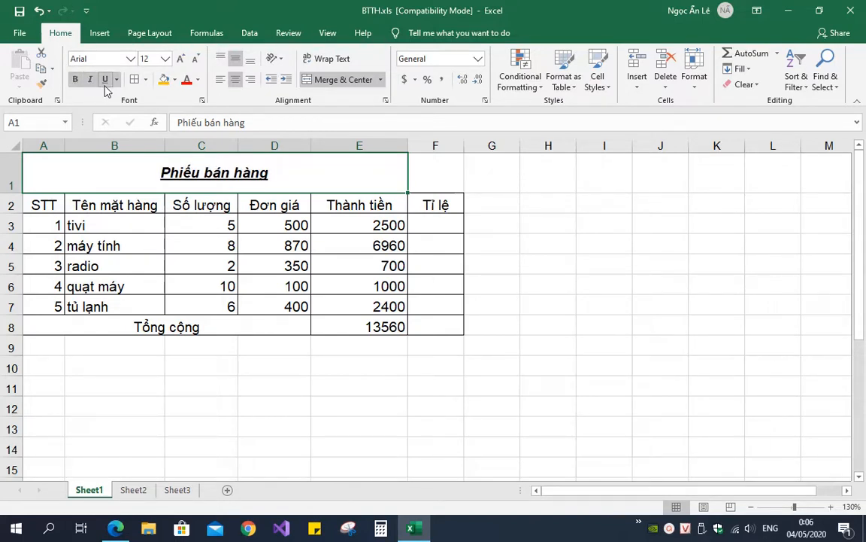
- Try left and right horizontal alignment on the bold underlined title, and return it to center
{"action": "left_click", "coordinate": [218, 80]}
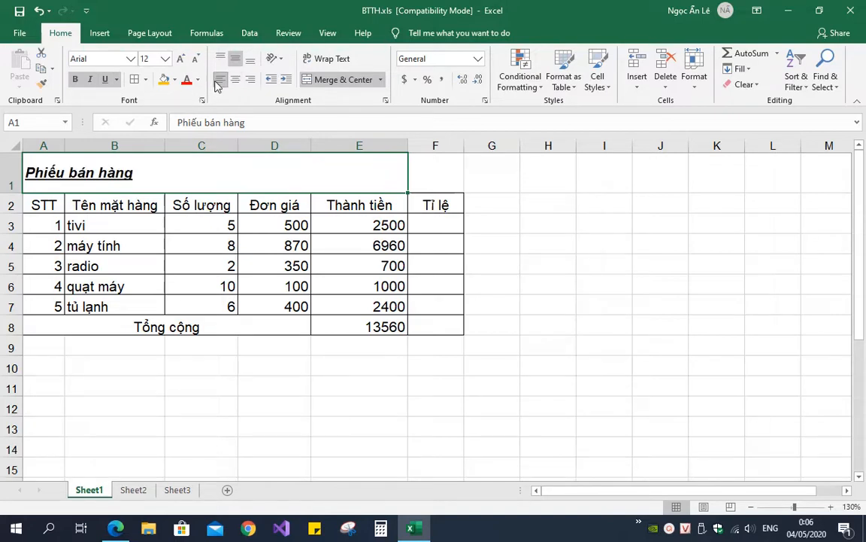
{"action": "left_click", "coordinate": [250, 81]}
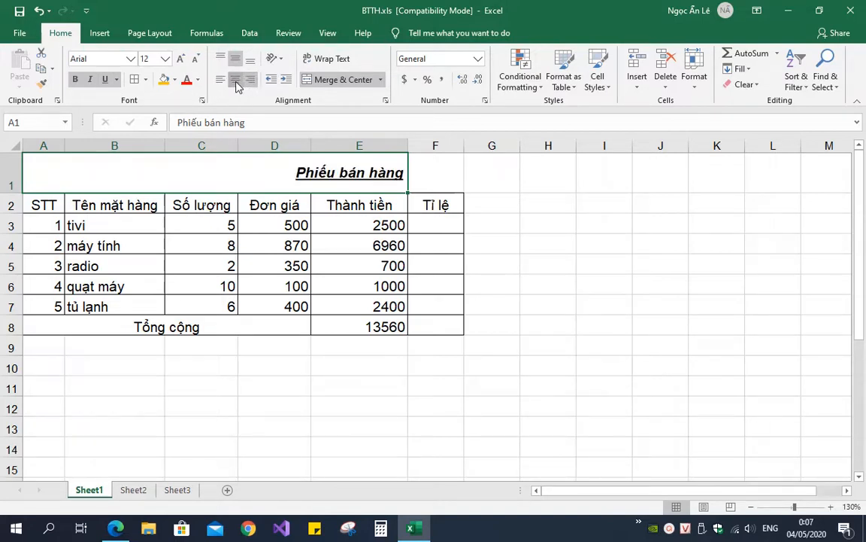
{"action": "left_click", "coordinate": [236, 83]}
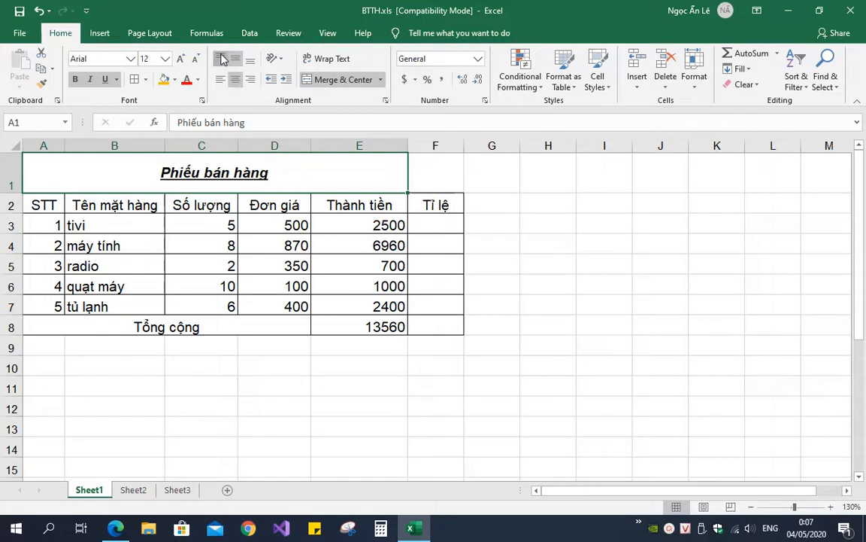
- Try top and bottom vertical alignment on the title in row 1, and return it to middle alignment
{"action": "left_click", "coordinate": [222, 58]}
{"action": "left_click", "coordinate": [236, 59]}
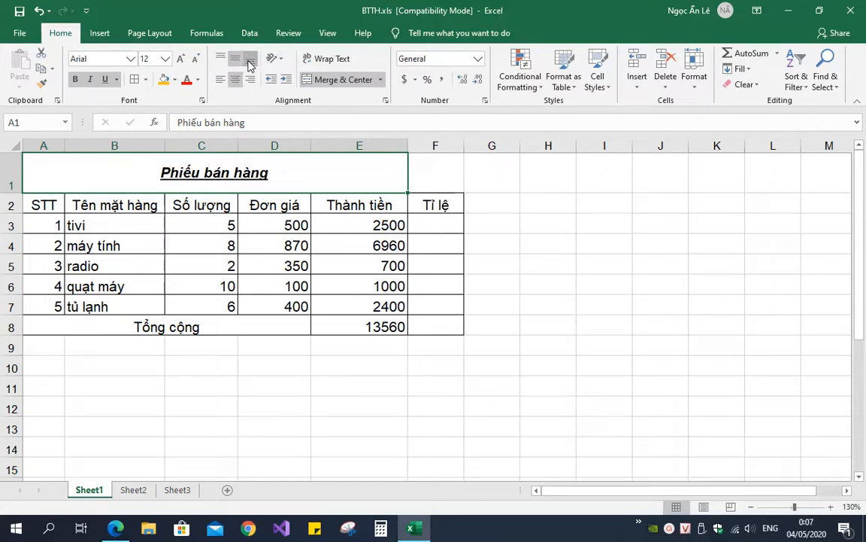
{"action": "left_click", "coordinate": [250, 63]}
{"action": "left_click", "coordinate": [235, 62]}
- Try the Angle Counterclockwise text orientation on the title Phiếu bán hàng, and undo it
{"action": "left_click", "coordinate": [275, 58]}
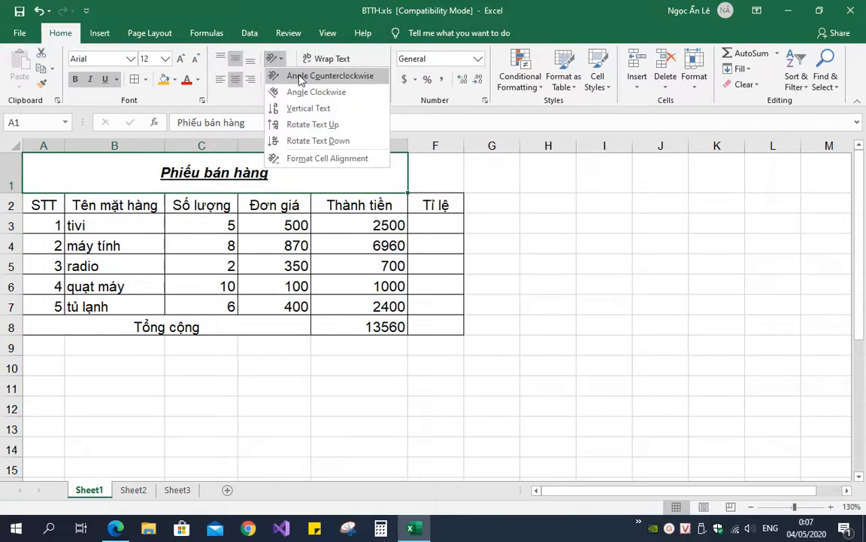
{"action": "left_click", "coordinate": [299, 76]}
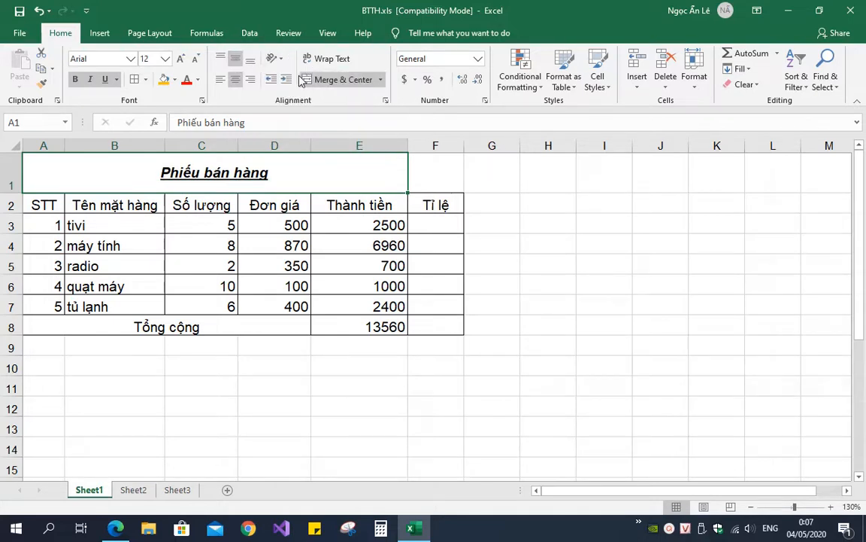
{"action": "left_click", "coordinate": [39, 10]}
- Apply the dollar Accounting number format to the Đơn giá values in D3:D7
{"action": "left_click", "coordinate": [271, 220]}
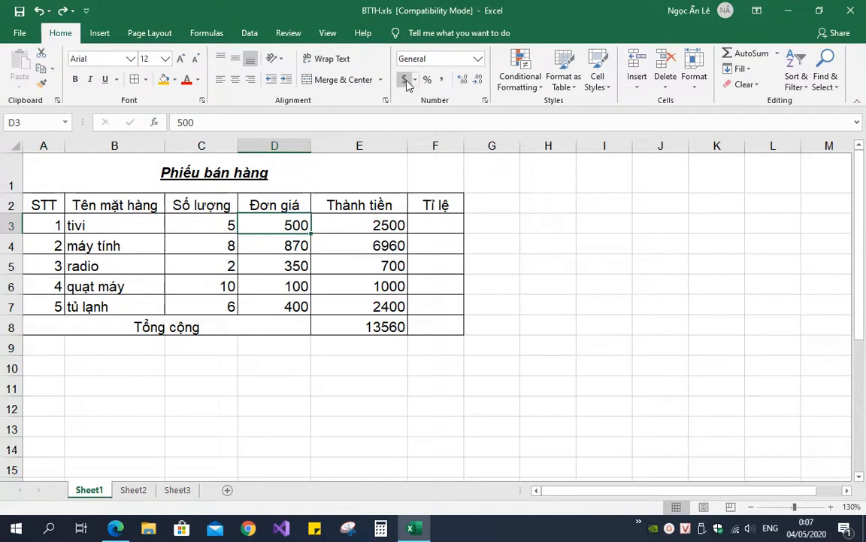
{"action": "left_click_drag", "start_coordinate": [264, 223], "coordinate": [282, 305]}
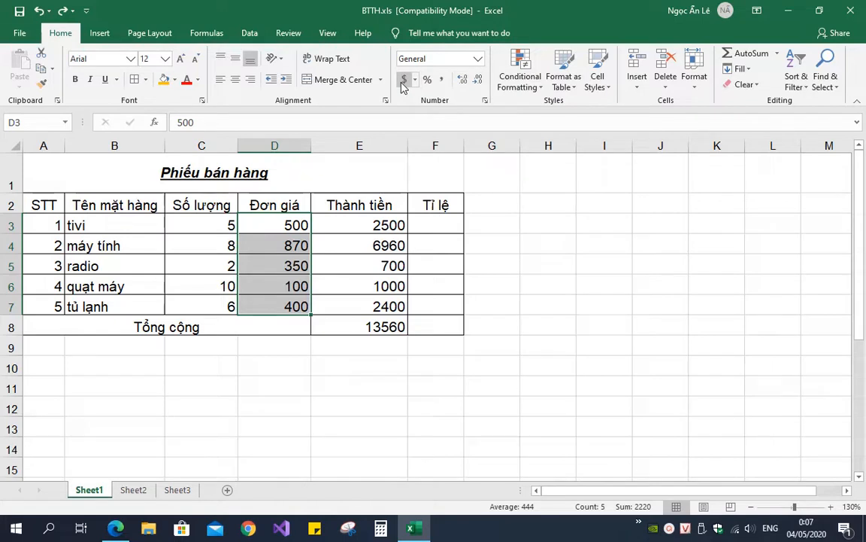
{"action": "left_click", "coordinate": [404, 83]}
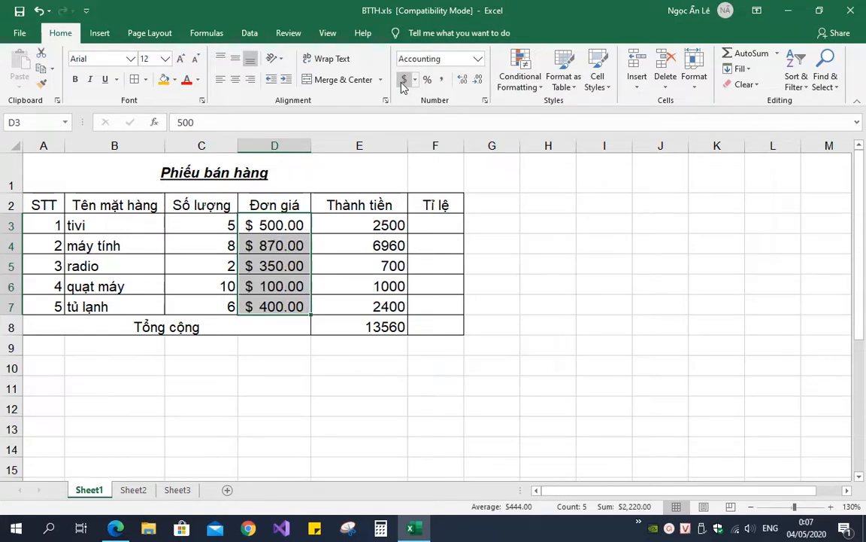
{"action": "left_click", "coordinate": [435, 227]}
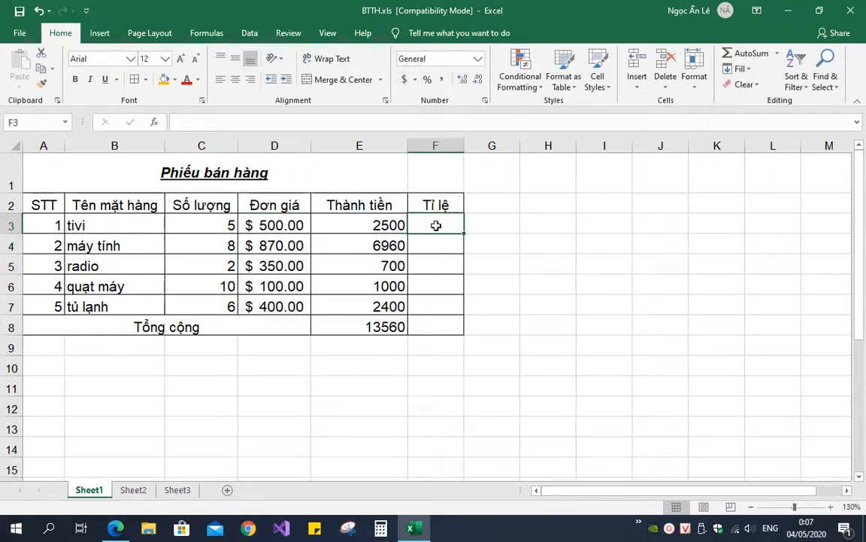
- Enter the formula =E3/$E$8 in F3 to calculate the first item's Tỉ lệ
{"action": "type", "text": "="}
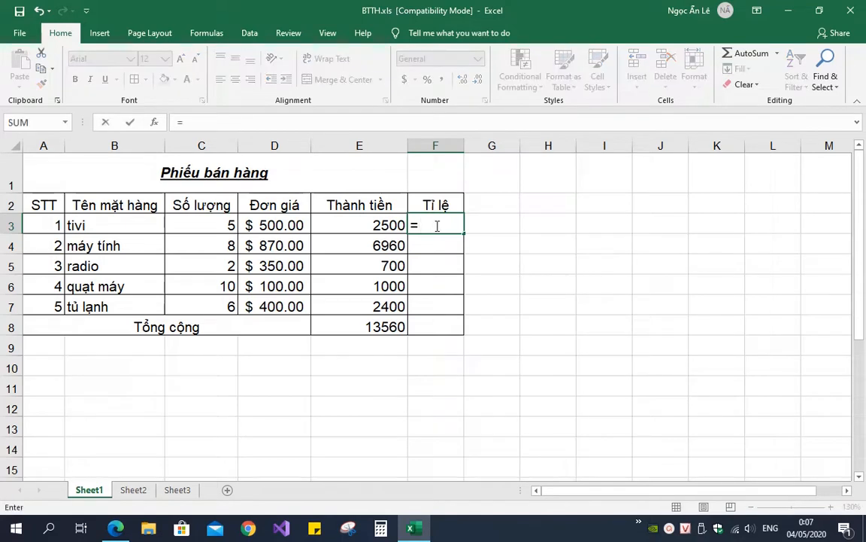
{"action": "left_click", "coordinate": [392, 224]}
{"action": "type", "text": "/"}
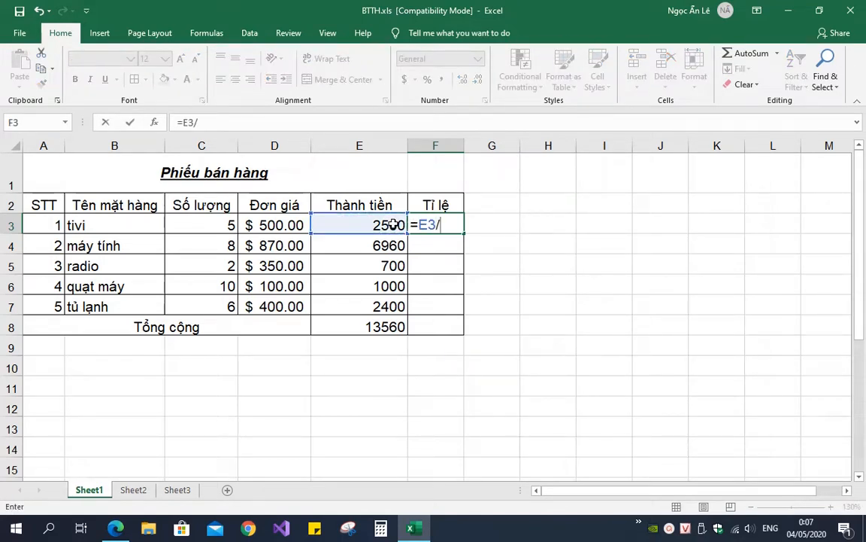
{"action": "left_click", "coordinate": [381, 326]}
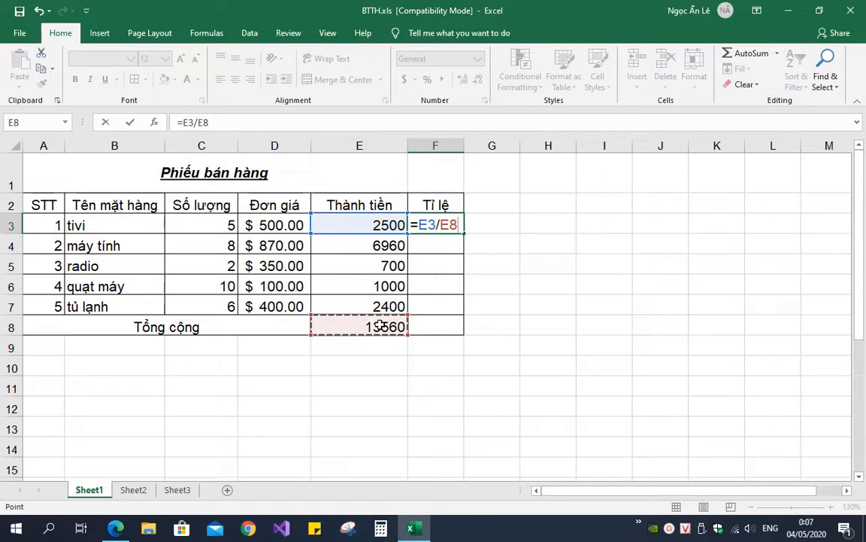
{"action": "key", "text": "F4"}
{"action": "key", "text": "Return"}
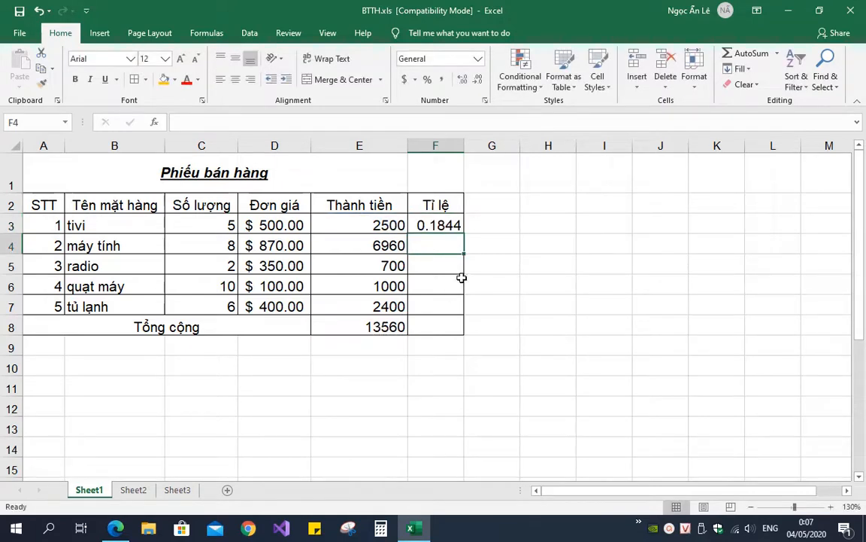
- Fill the Tỉ lệ formula from F3 down through F7
{"action": "left_click", "coordinate": [445, 224]}
{"action": "left_click_drag", "start_coordinate": [465, 236], "coordinate": [465, 309]}
{"action": "left_click", "coordinate": [556, 302]}
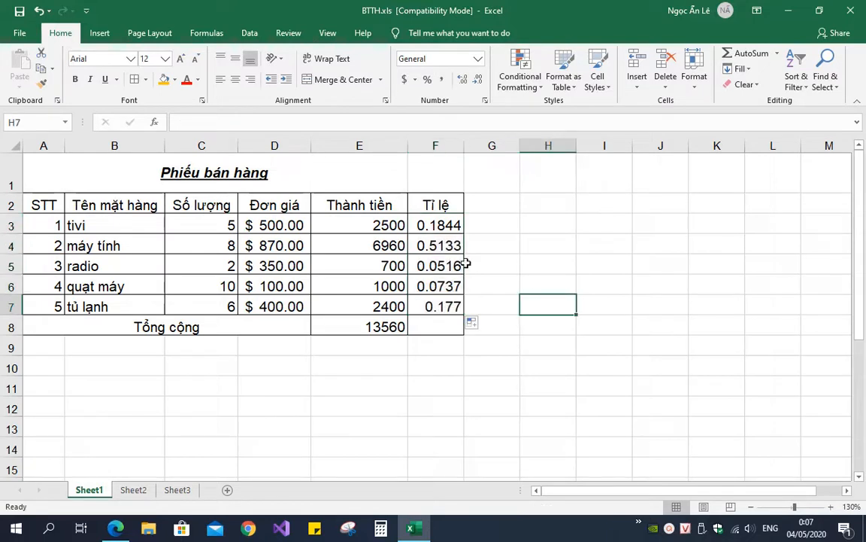
- Format the Tỉ lệ values in F3:F7 as percentages with one decimal place
{"action": "left_click_drag", "start_coordinate": [443, 225], "coordinate": [443, 303]}
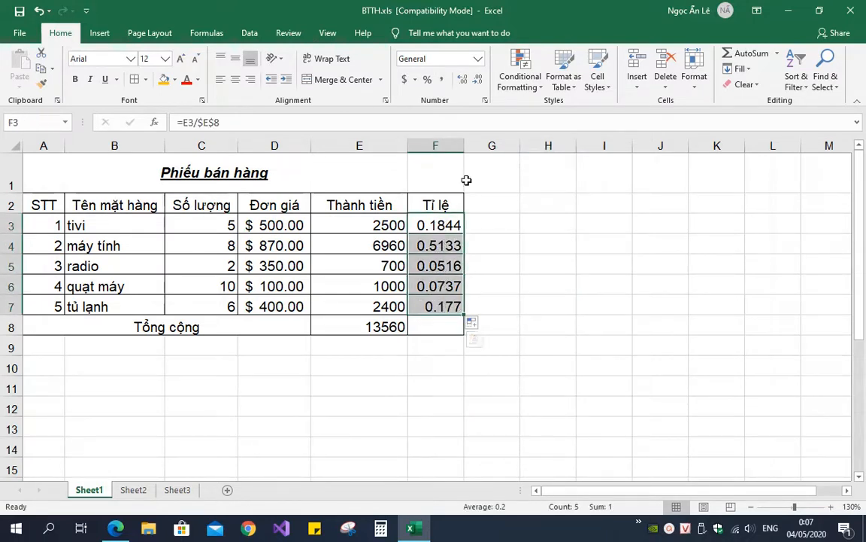
{"action": "left_click", "coordinate": [428, 80]}
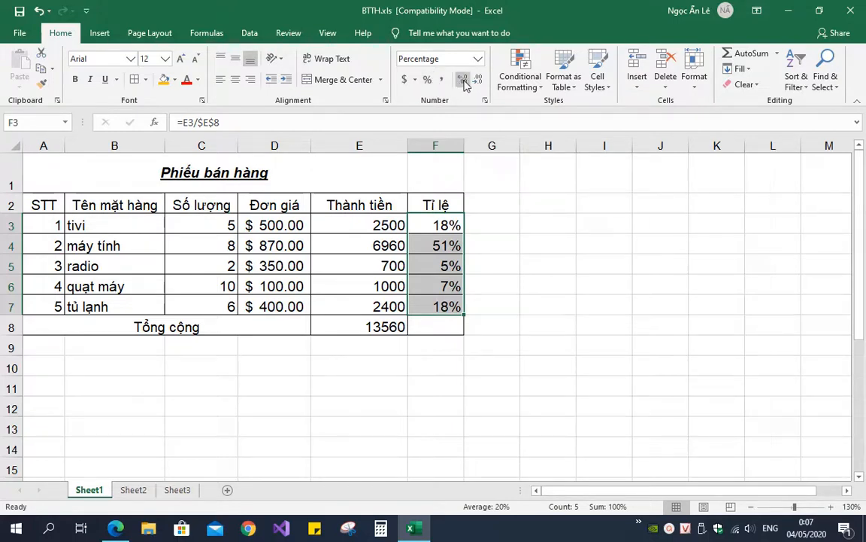
{"action": "left_click", "coordinate": [463, 80]}
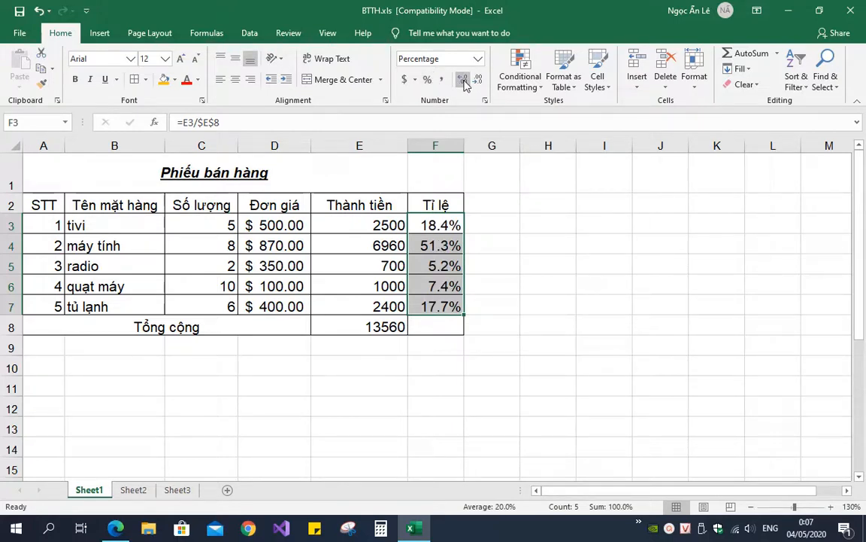
{"action": "left_click", "coordinate": [463, 80]}
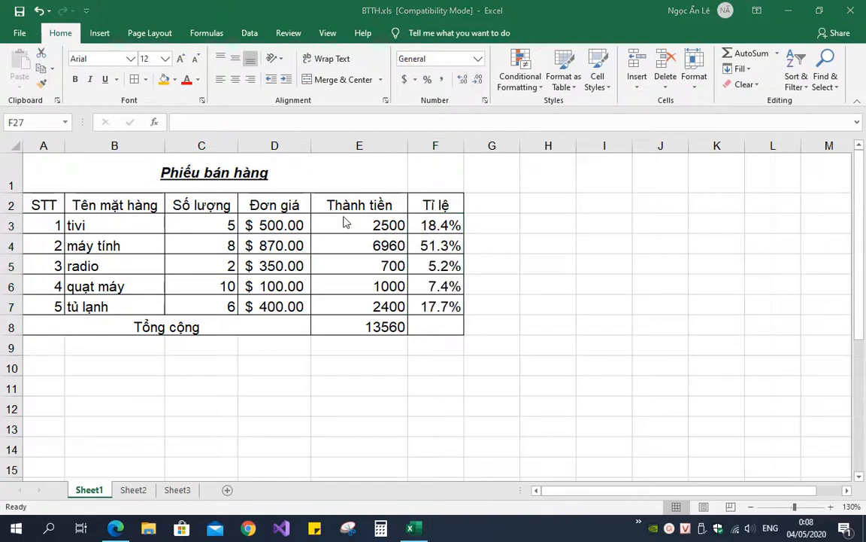
- Apply the Comma Style to the Thành tiền values in E3:E8 and reduce them to one decimal place
{"action": "left_click_drag", "start_coordinate": [345, 220], "coordinate": [366, 324]}
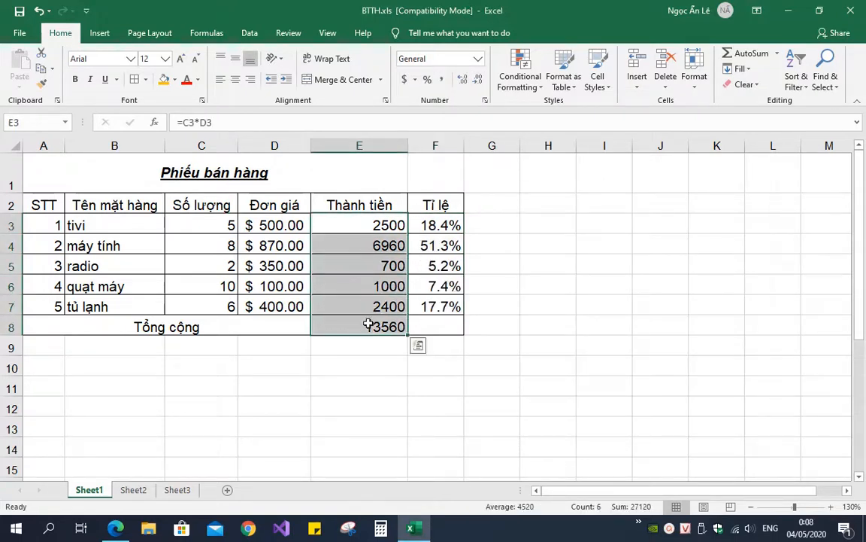
{"action": "left_click", "coordinate": [443, 81]}
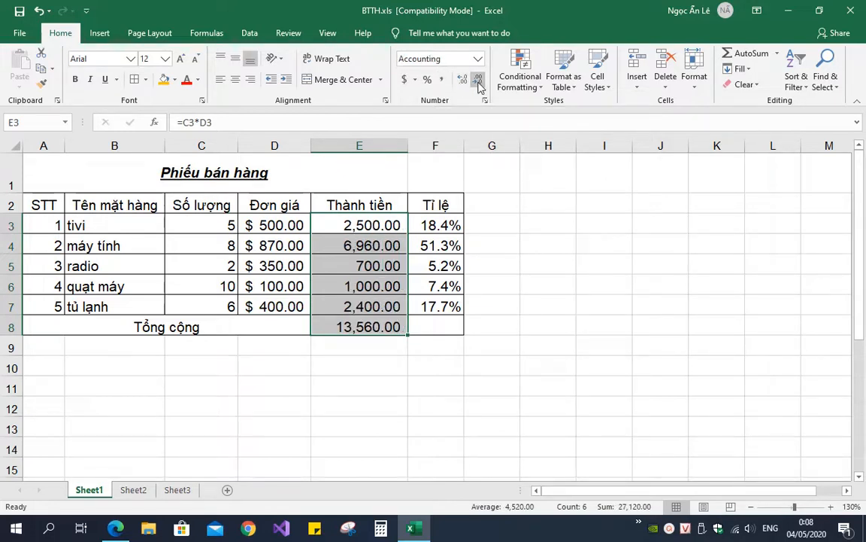
{"action": "left_click", "coordinate": [478, 82]}
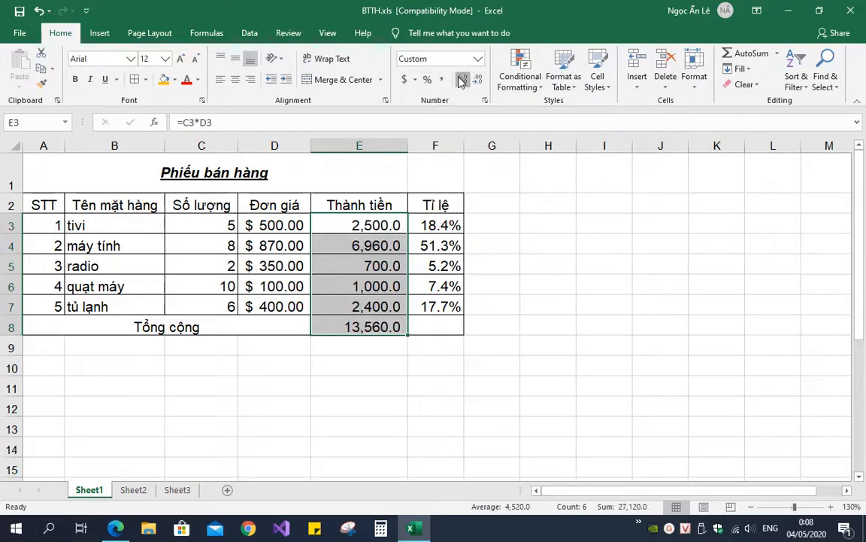